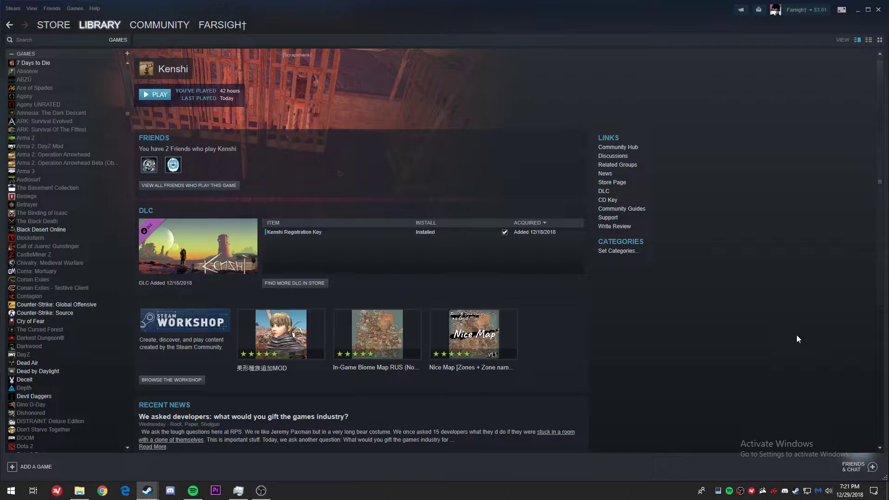
Step: From Kenshi's Steam library page, launch the Game Editor instead of the game
left_click(161, 95)
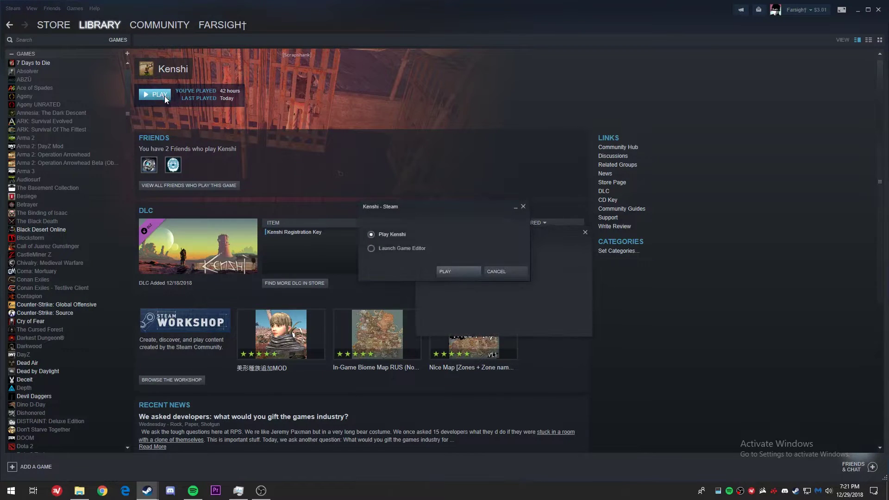
left_click(402, 249)
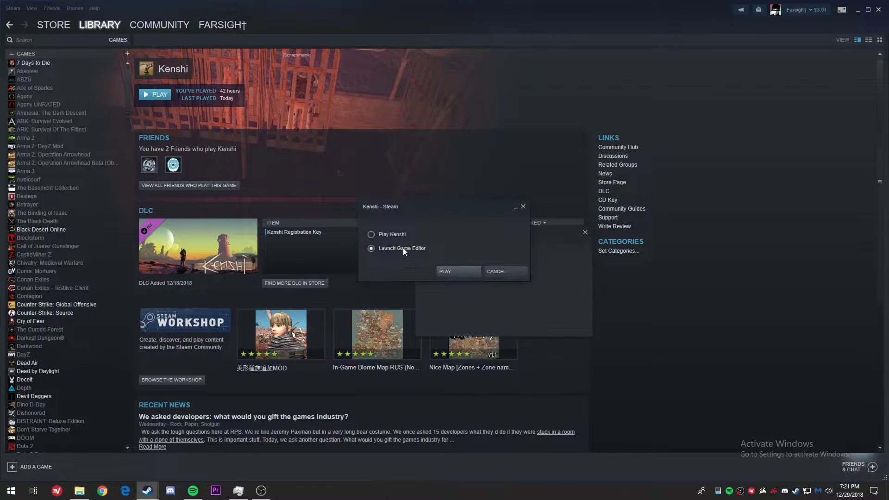
left_click(452, 271)
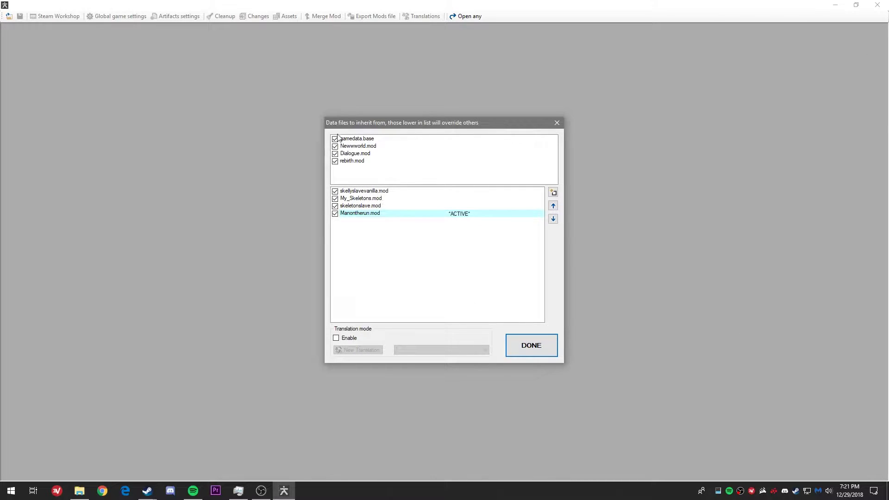
Step: Reorder the data-files list and clear the other mods from the load list
mouse_move(336, 162)
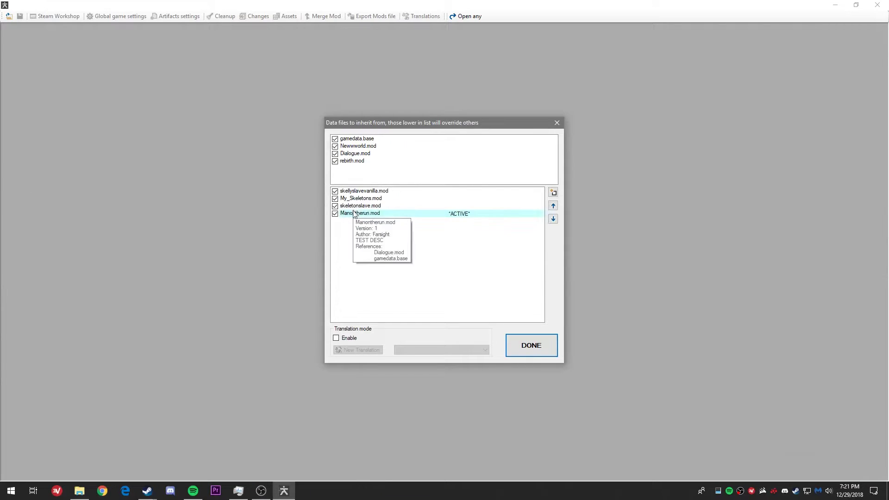
left_click_drag(335, 218, 335, 190)
left_click(459, 257)
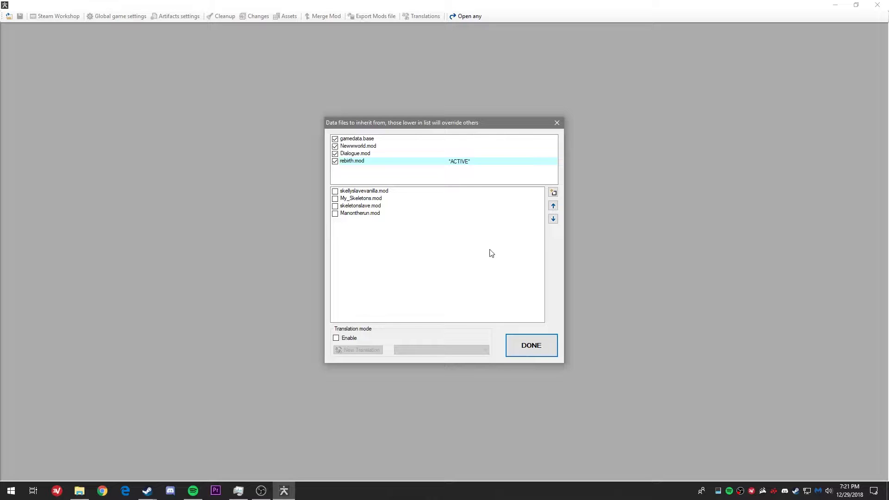
Step: Create a new mod named manontherun1 and open it in the editor
left_click(551, 195)
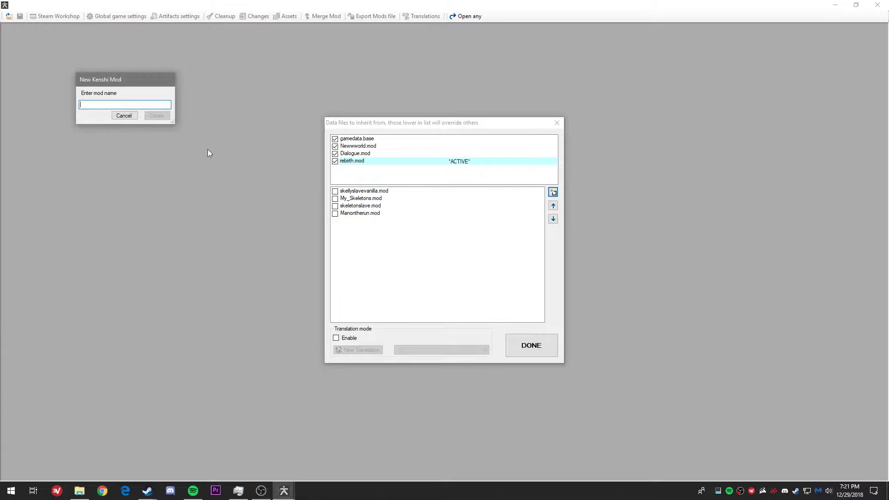
left_click_drag(142, 85, 267, 169)
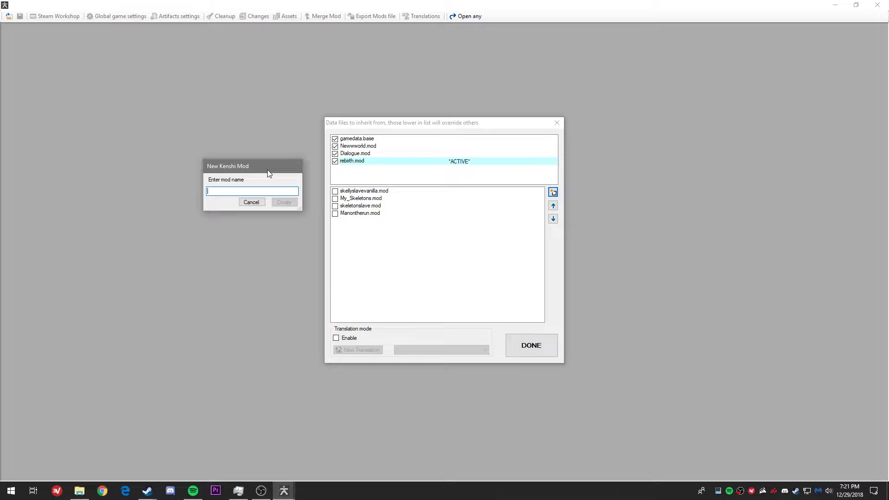
type("manontherun1")
key("Return")
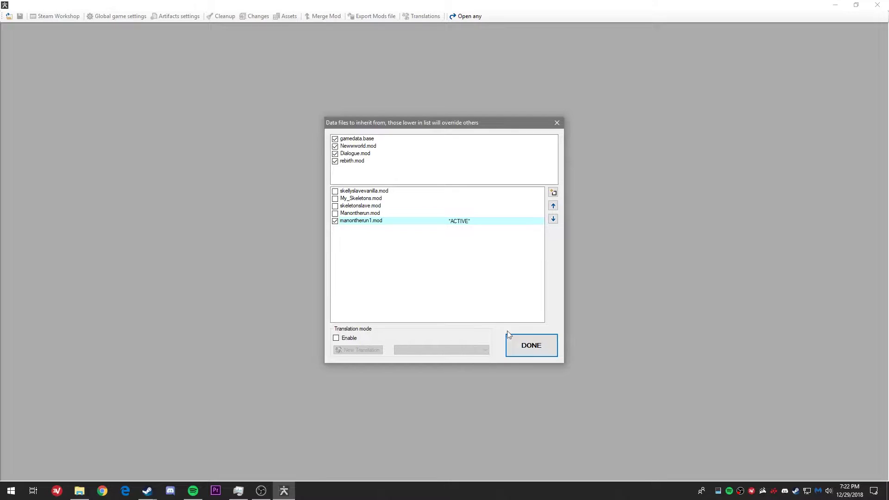
left_click(524, 342)
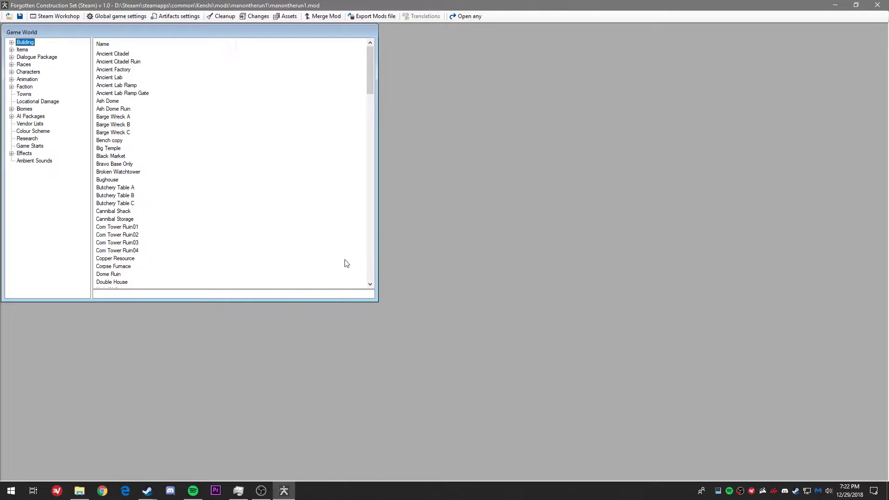
Step: Show the full Characters list in the Game World tree
left_click(12, 71)
left_click(29, 79)
left_click(23, 65)
scroll(176, 142, "down", 6)
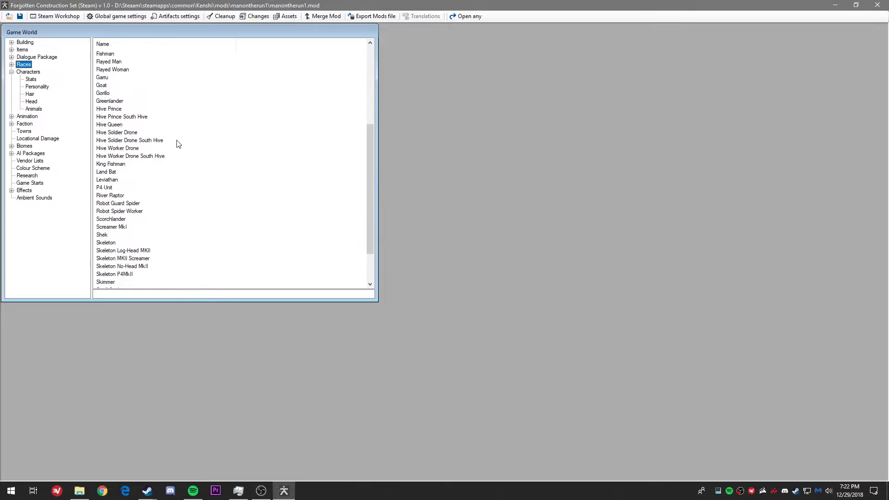
scroll(174, 148, "up", 6)
left_click(12, 72)
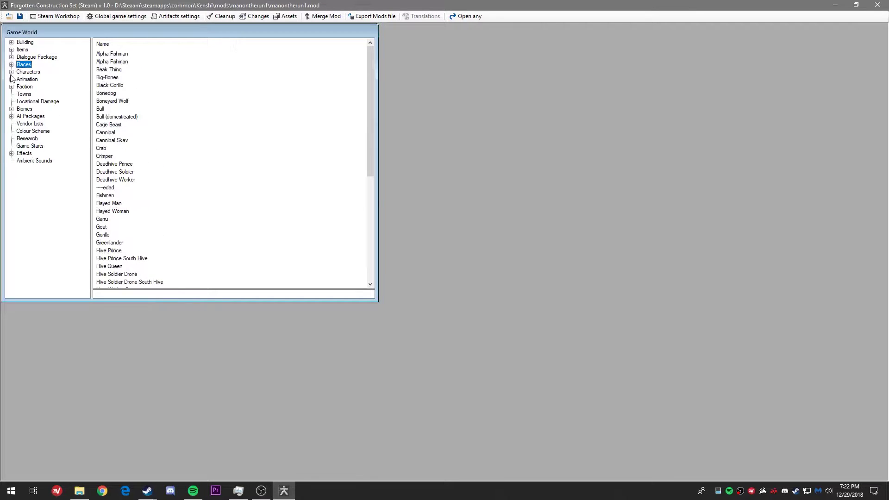
left_click(23, 72)
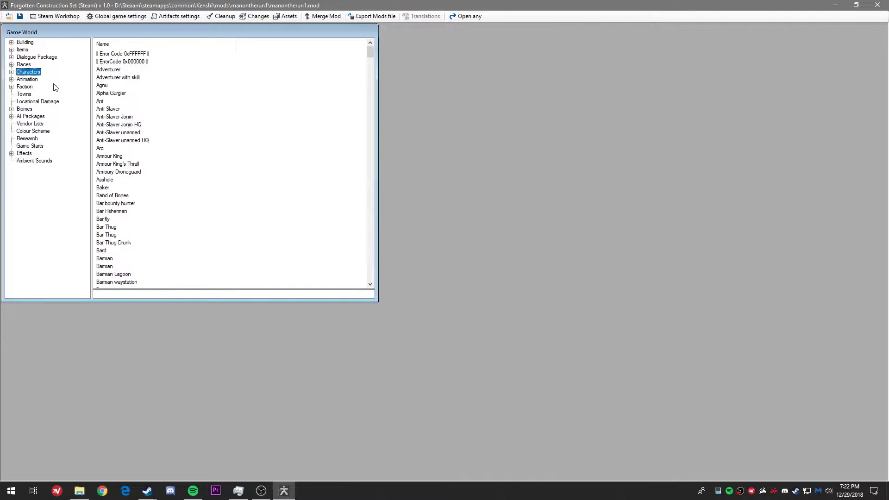
Step: Filter the characters by 'naked' and open Naked dude for inspection
left_click(143, 294)
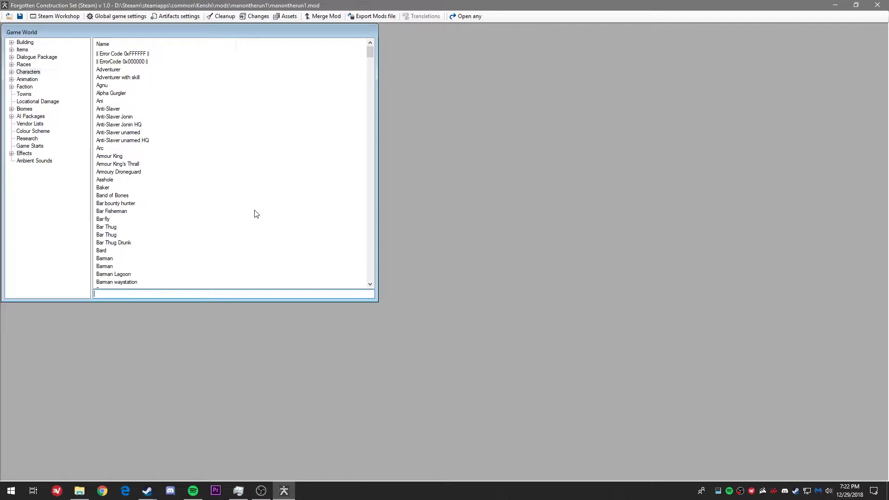
type("naked")
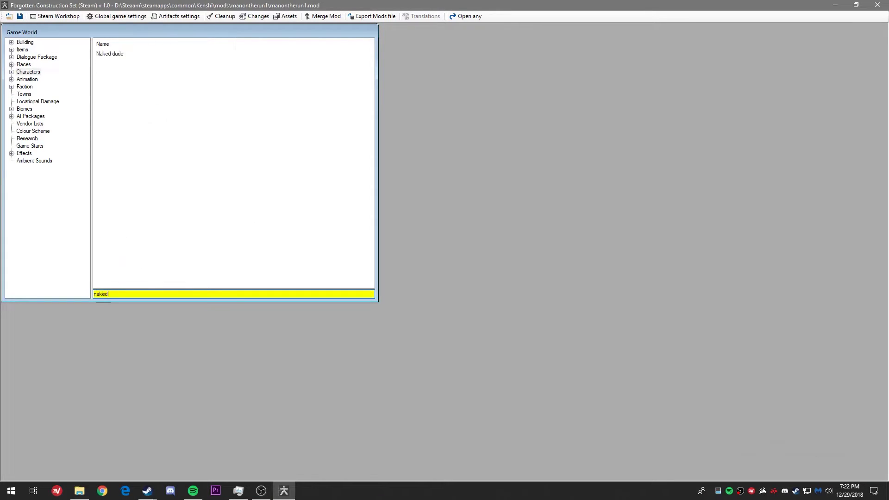
double_click(111, 54)
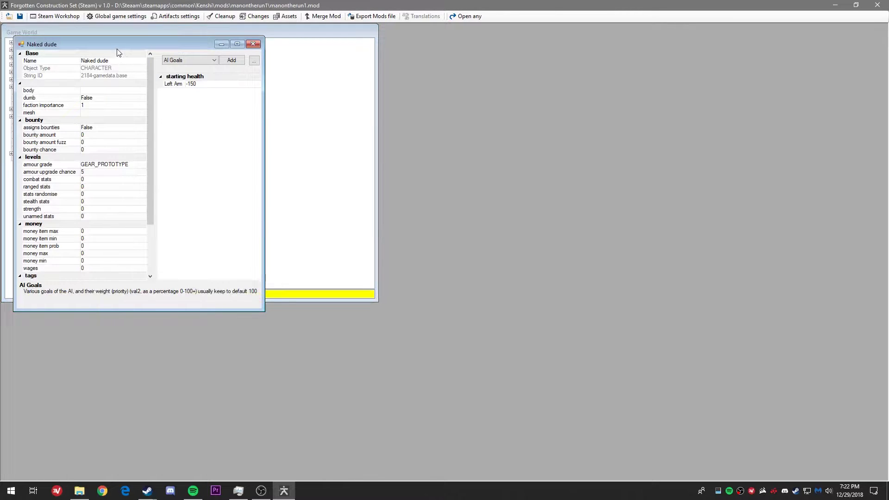
left_click_drag(116, 44, 482, 32)
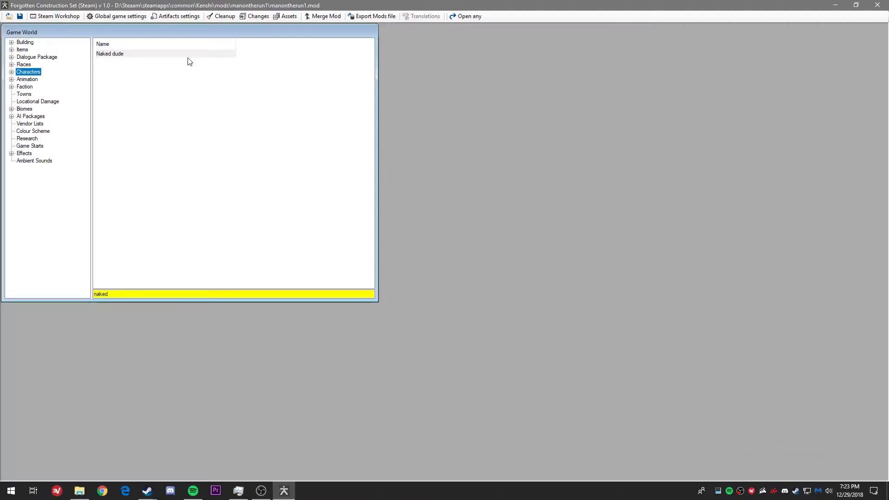
right_click(189, 55)
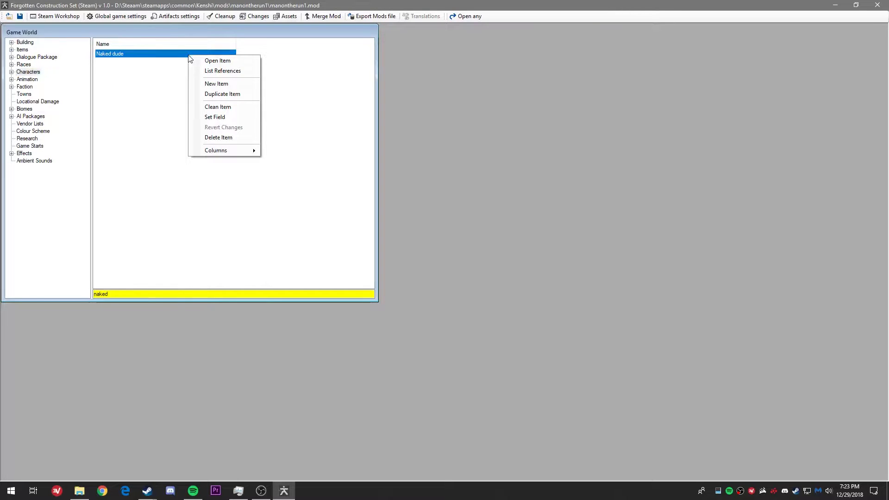
Step: Duplicate Naked dude and rename the copy 'Man on the Run 1'
left_click(218, 93)
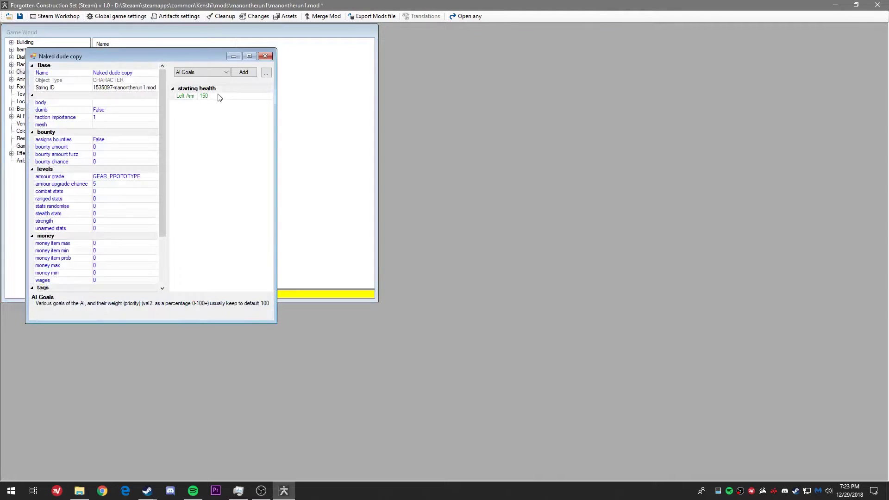
left_click_drag(179, 57, 532, 34)
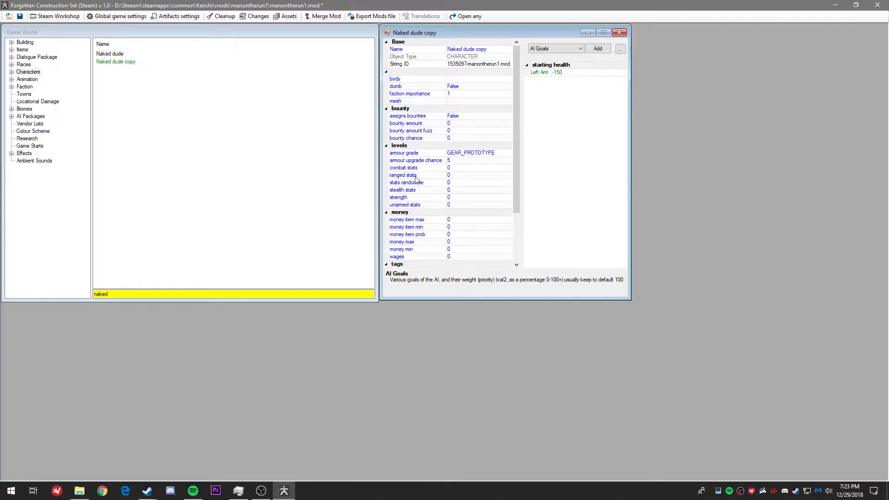
left_click(482, 49)
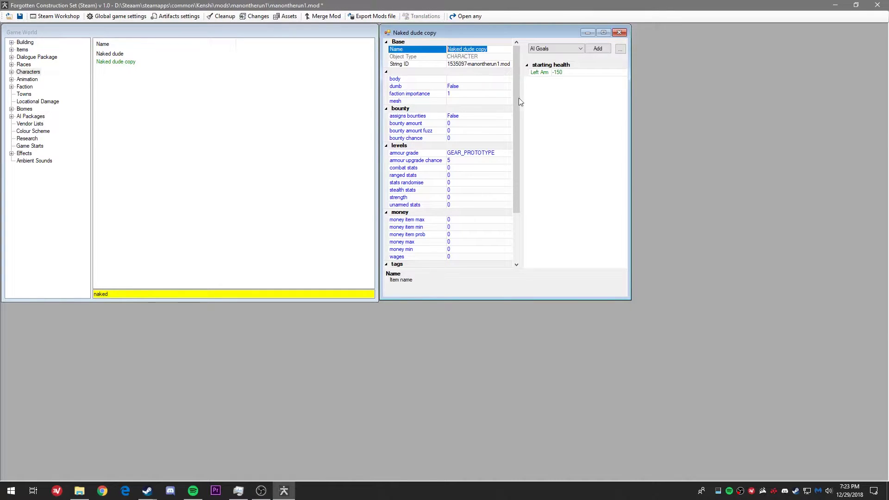
type("Man o")
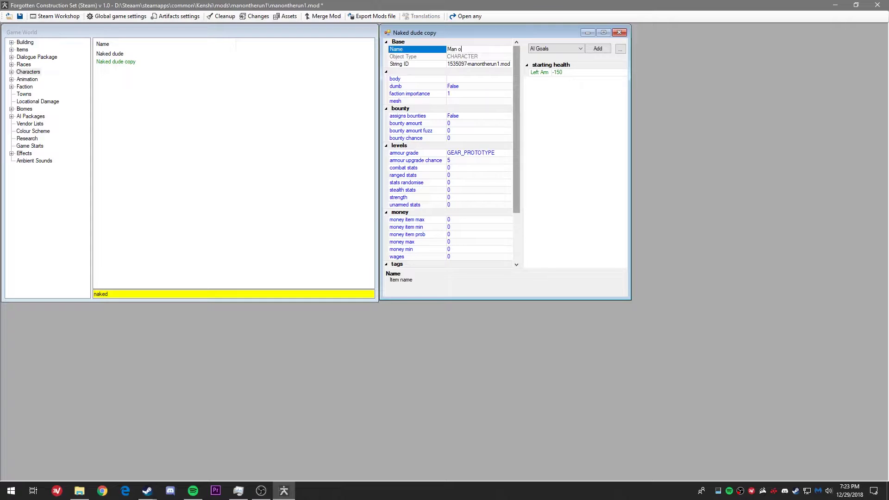
type("n the Run 1")
key("Return")
Step: Set the copied character's slave state to EX_SLAVE
left_click_drag(516, 75, 513, 132)
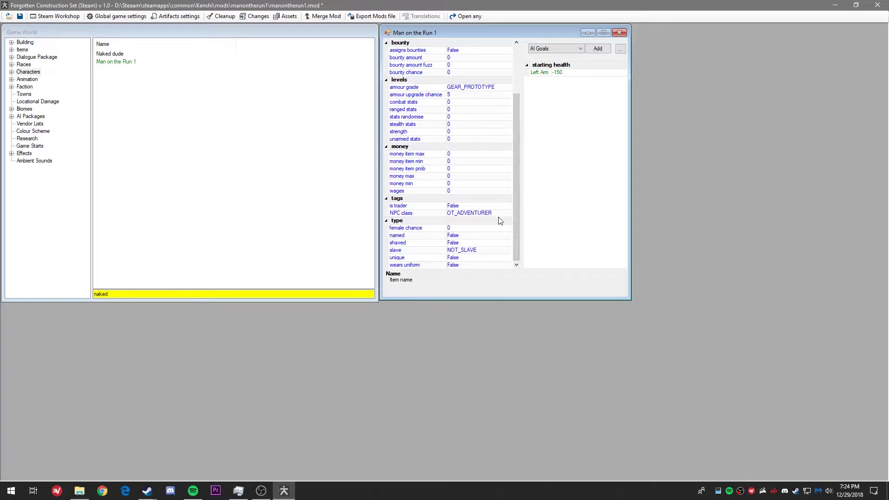
left_click(503, 250)
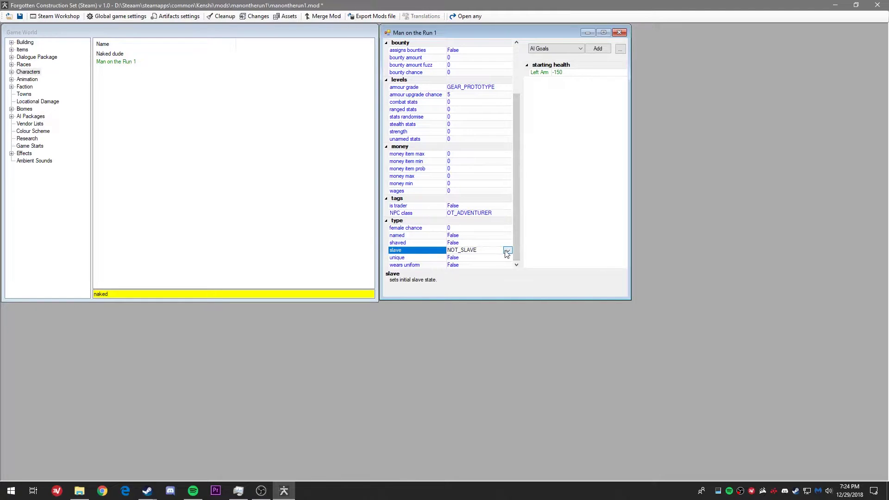
left_click(507, 250)
left_click(472, 276)
left_click_drag(515, 226, 515, 179)
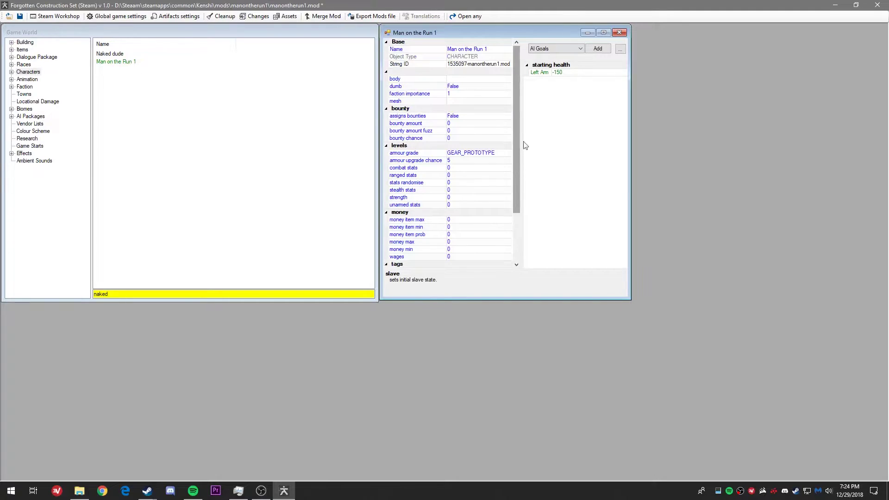
Step: Remove the Left Arm starting health entry and add a Small Thieves Backpack (1, 100)
right_click(541, 73)
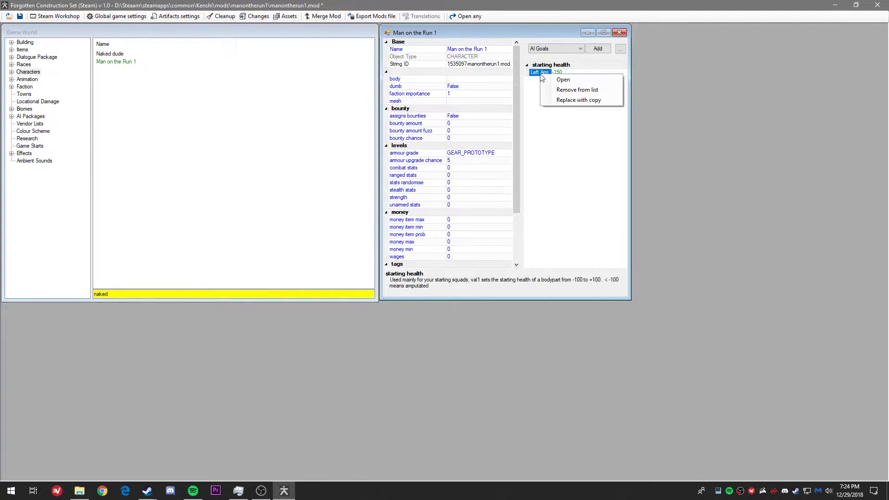
left_click(559, 90)
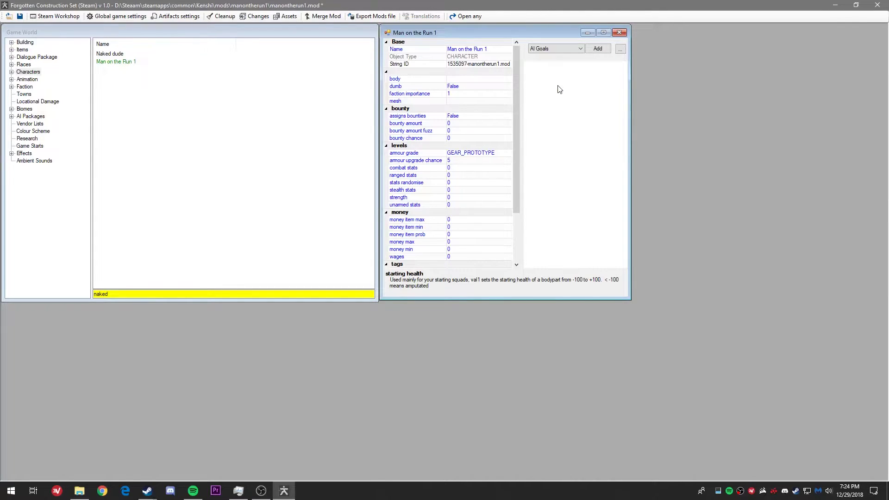
left_click(557, 49)
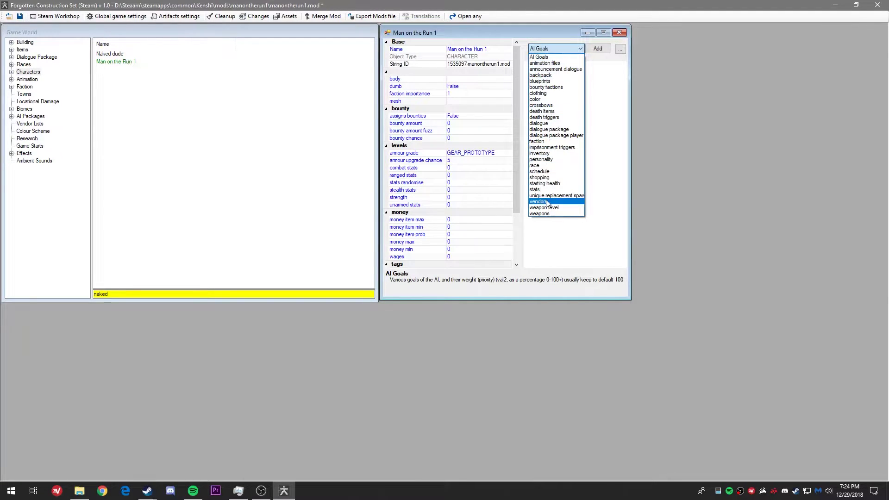
left_click(558, 75)
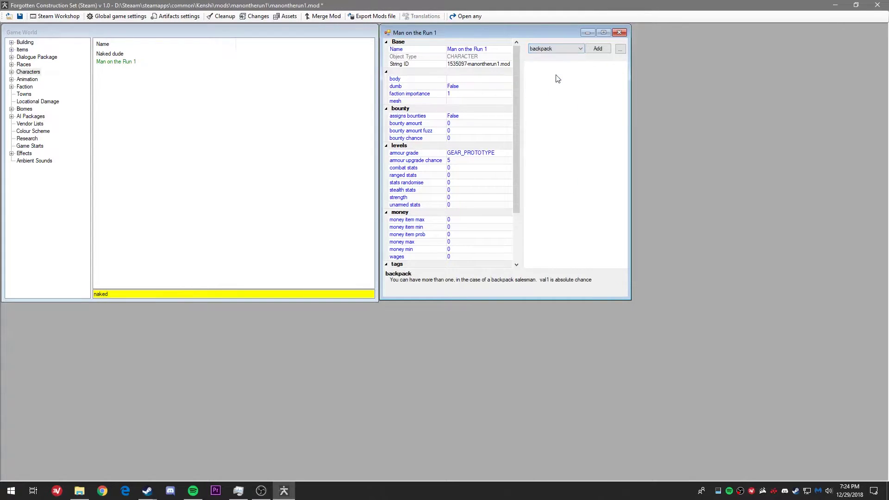
left_click(597, 50)
mouse_move(416, 289)
left_mouse_down()
mouse_move(418, 161)
mouse_move(416, 285)
left_mouse_up()
double_click(418, 234)
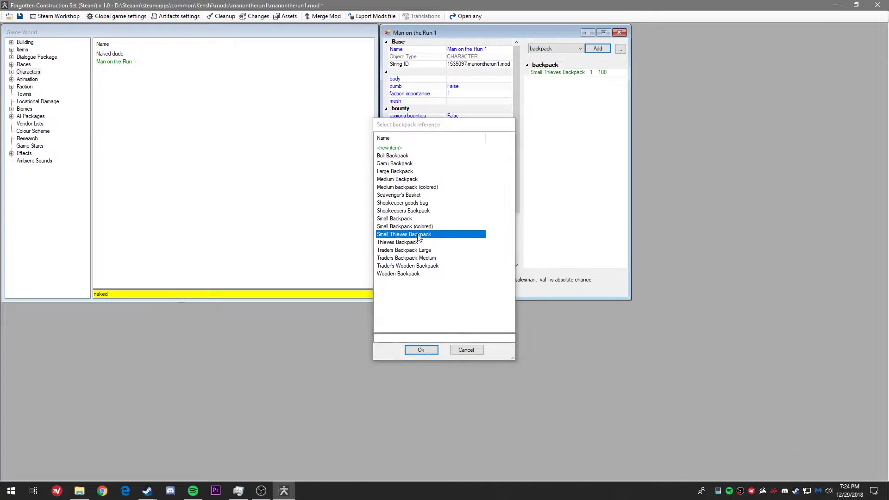
left_click(590, 73)
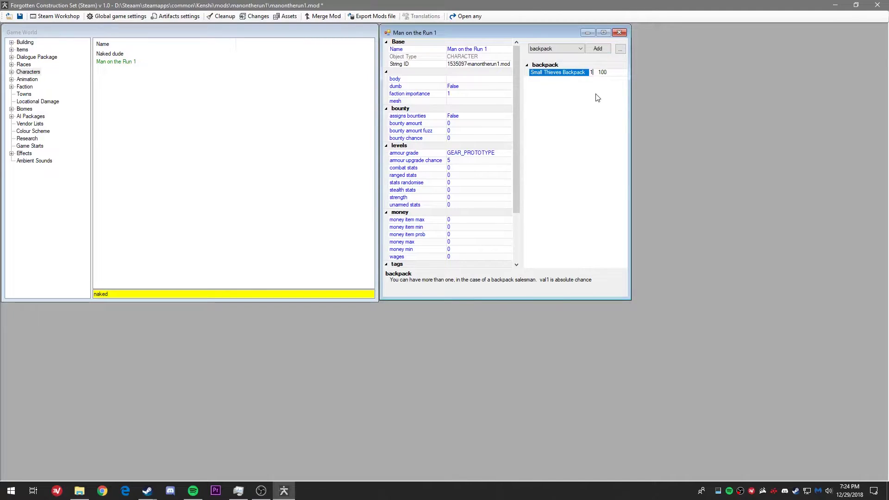
left_click(606, 72)
Step: Add Dyed Trousers and Prisoner Shackles (found by filtering 'pri') as clothing
left_click(579, 49)
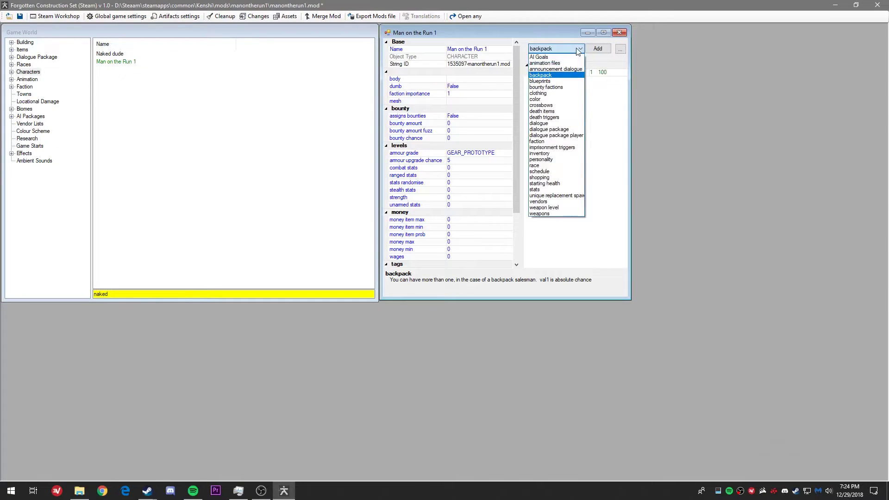
left_click(553, 93)
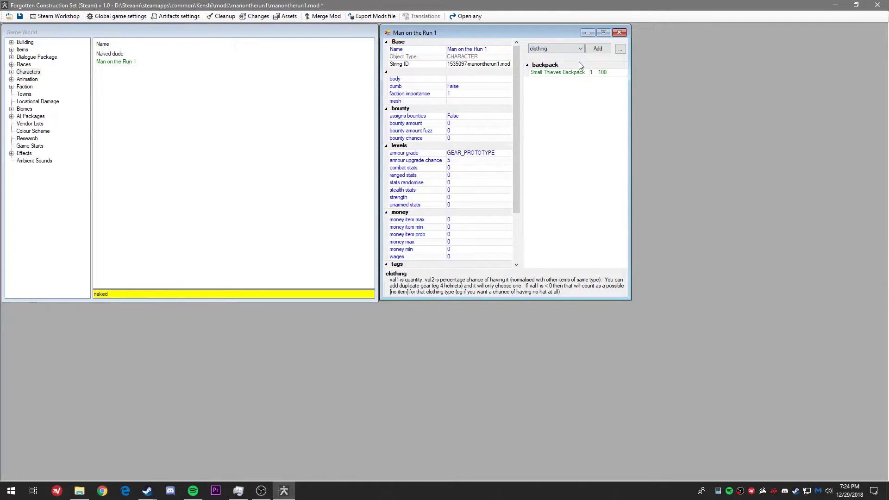
left_click(594, 50)
scroll(482, 251, "down", 8)
scroll(472, 254, "down", 11)
scroll(451, 264, "up", 4)
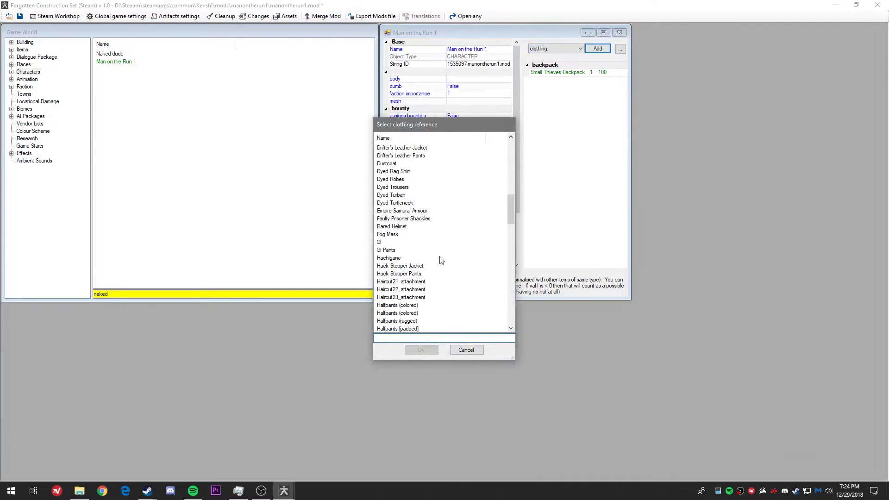
scroll(437, 258, "up", 1)
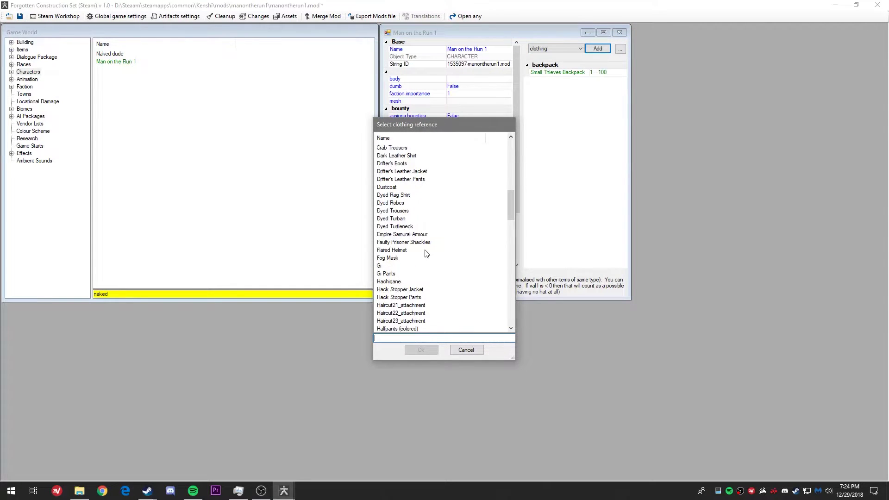
double_click(407, 212)
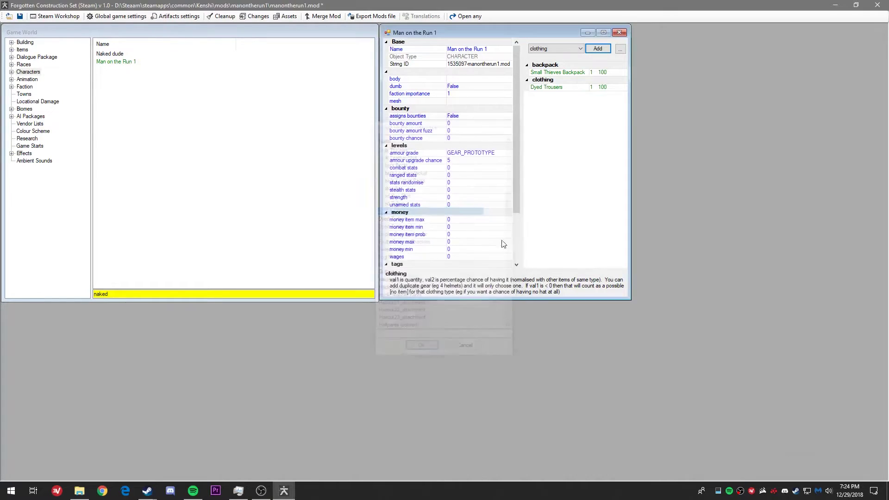
left_click(597, 49)
type("priso")
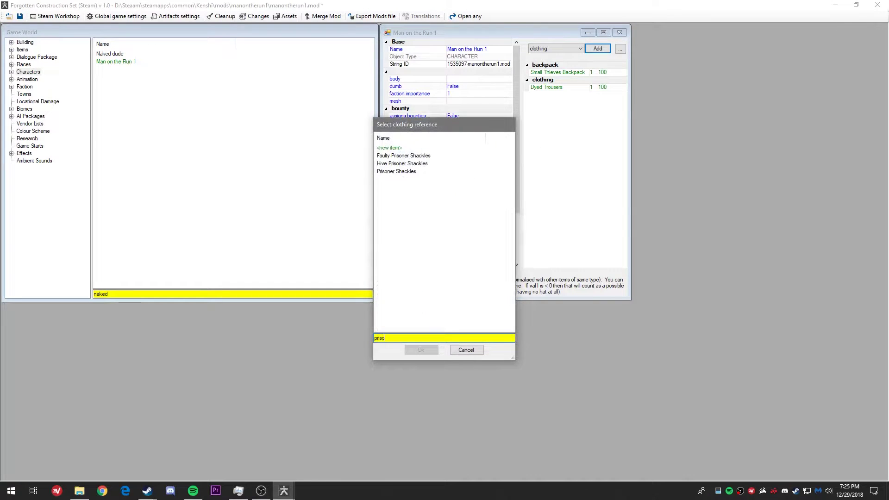
double_click(405, 172)
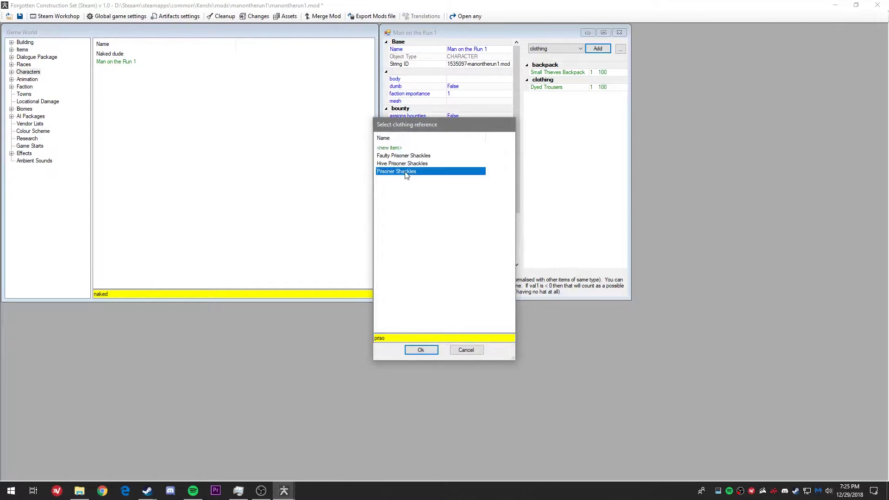
Step: Look through the faction and race reference categories for the character
left_click(555, 51)
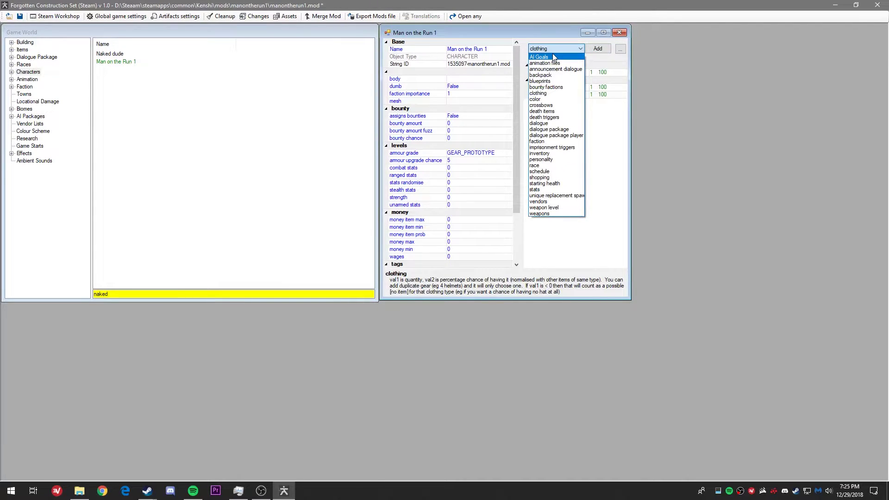
left_click(559, 140)
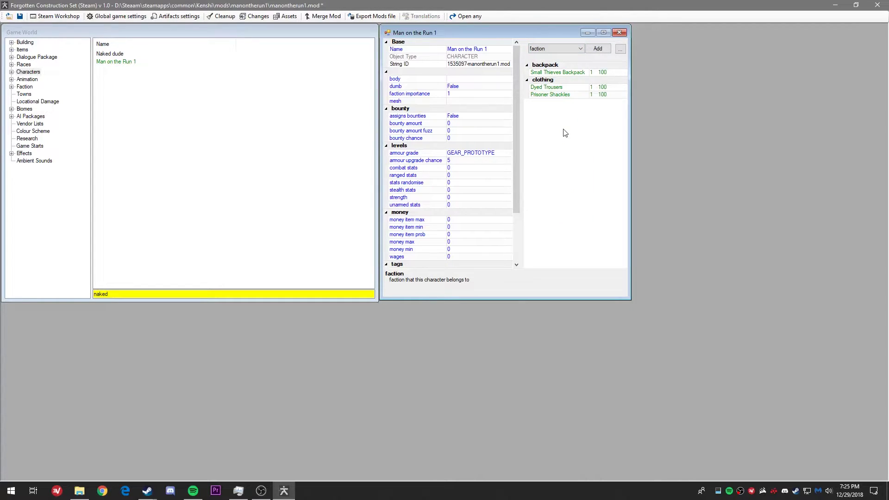
left_click(554, 51)
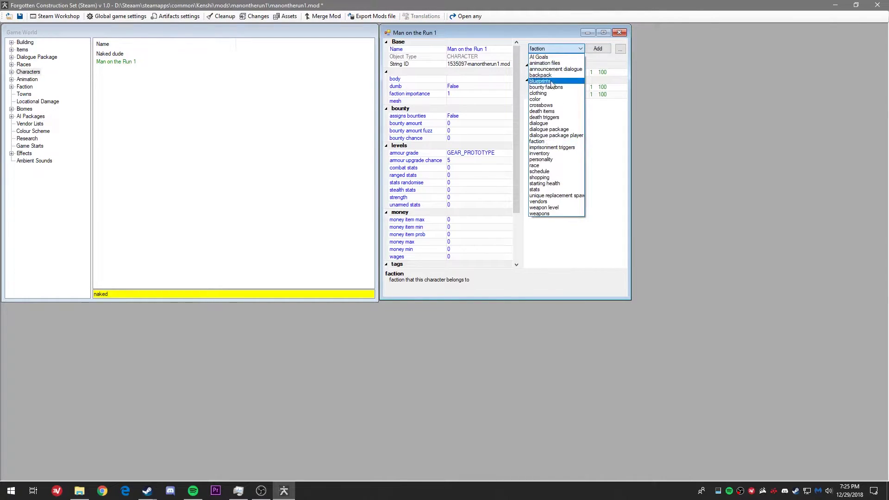
left_click(543, 166)
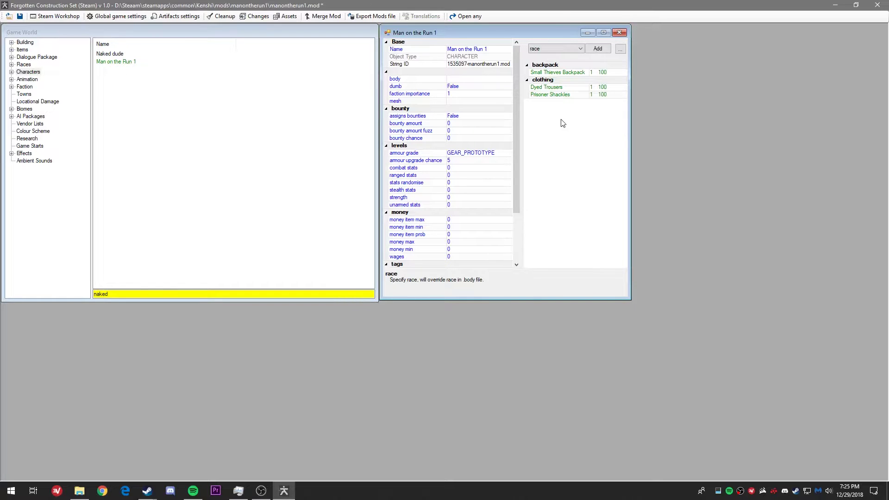
left_click(571, 47)
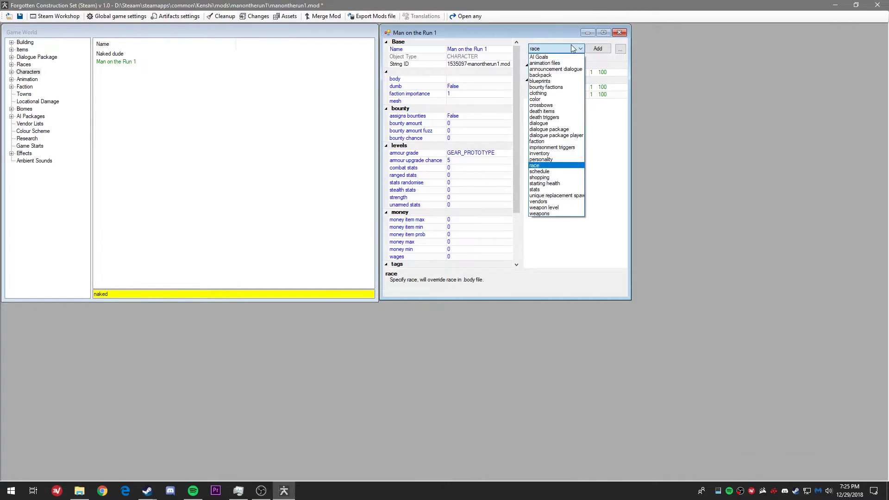
left_click(555, 184)
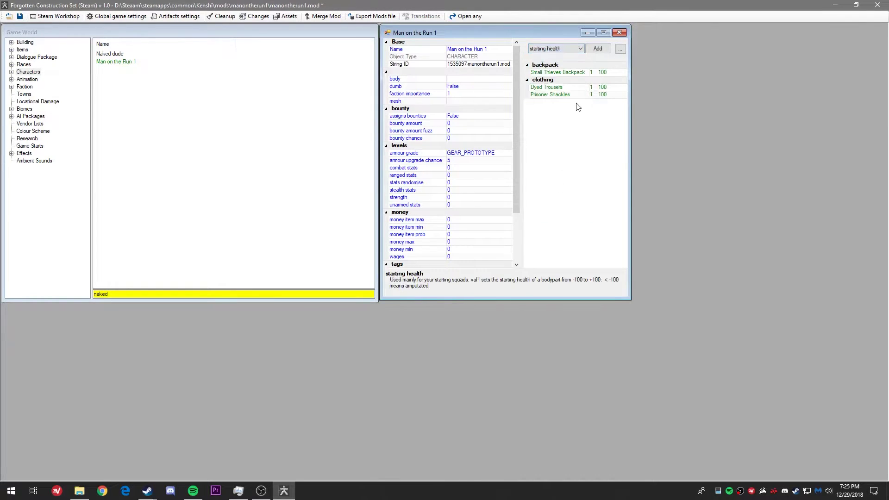
left_click(597, 49)
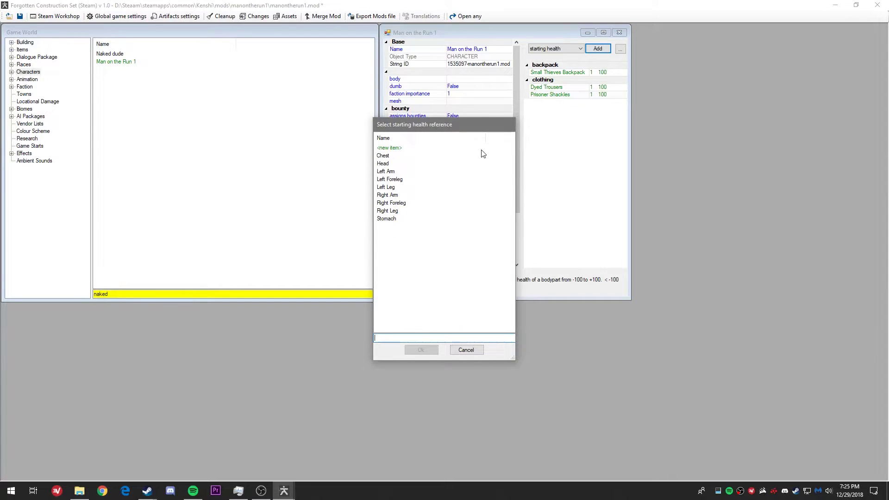
double_click(417, 164)
double_click(594, 109)
type("0")
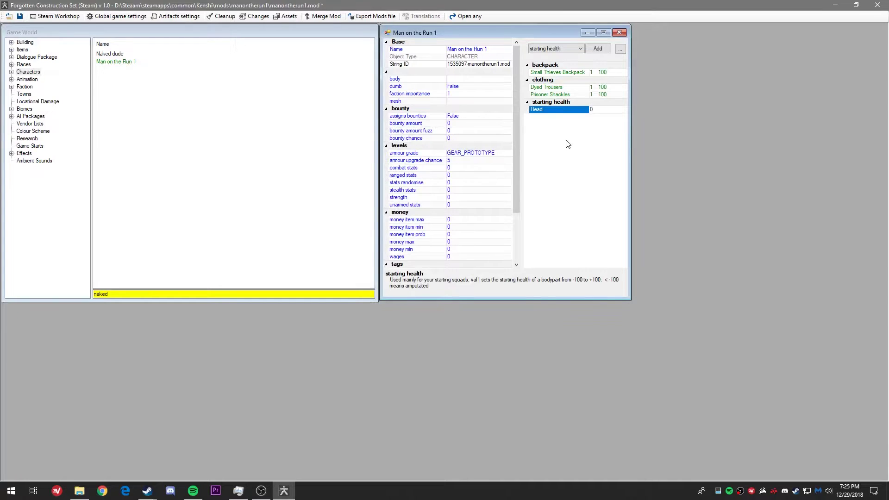
key("Delete")
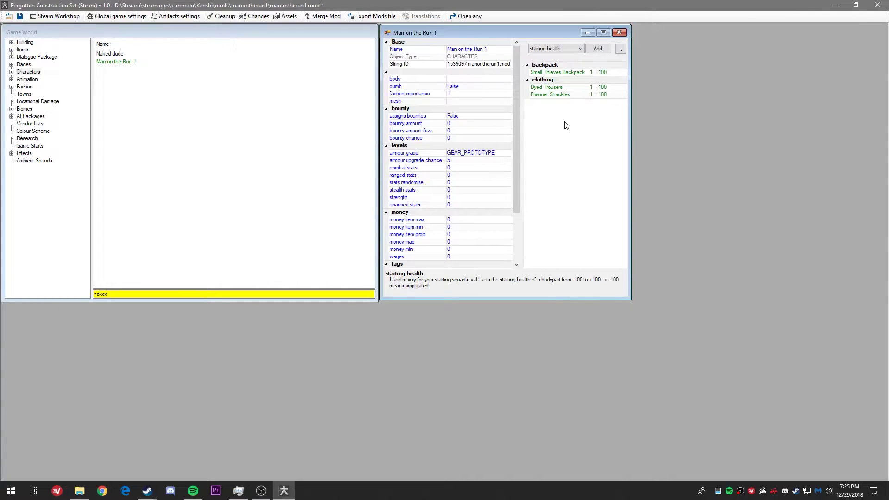
left_click(551, 49)
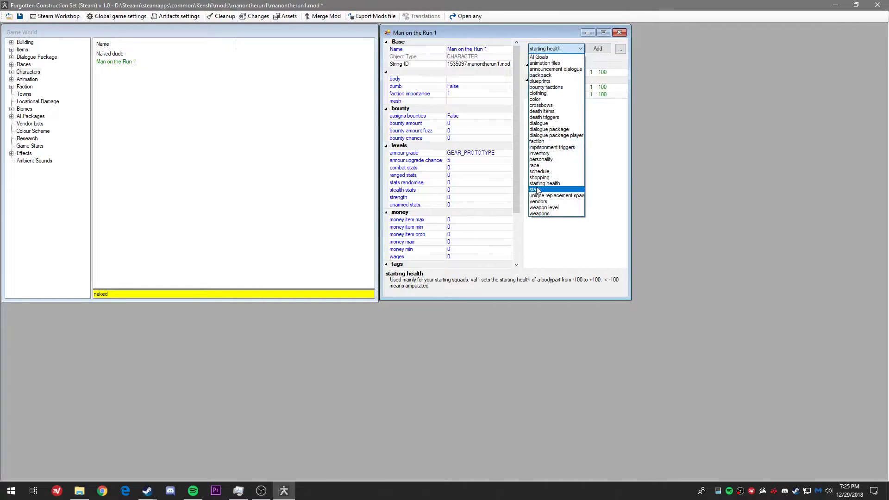
Step: Add the stats set '1' as Man on the Run 1's stats reference
left_click(538, 190)
left_click(597, 49)
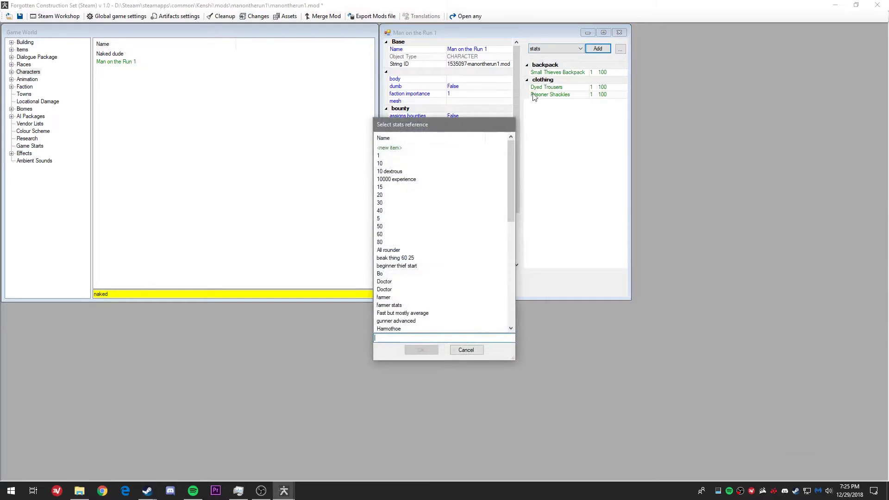
left_click_drag(421, 124, 436, 117)
left_click(411, 142)
left_click(412, 149)
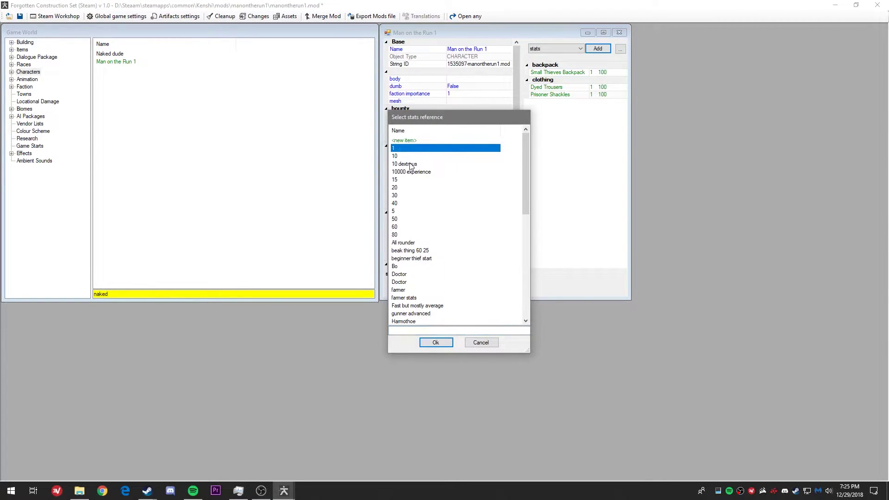
scroll(420, 196, "down", 7)
scroll(419, 275, "up", 7)
left_click(424, 343)
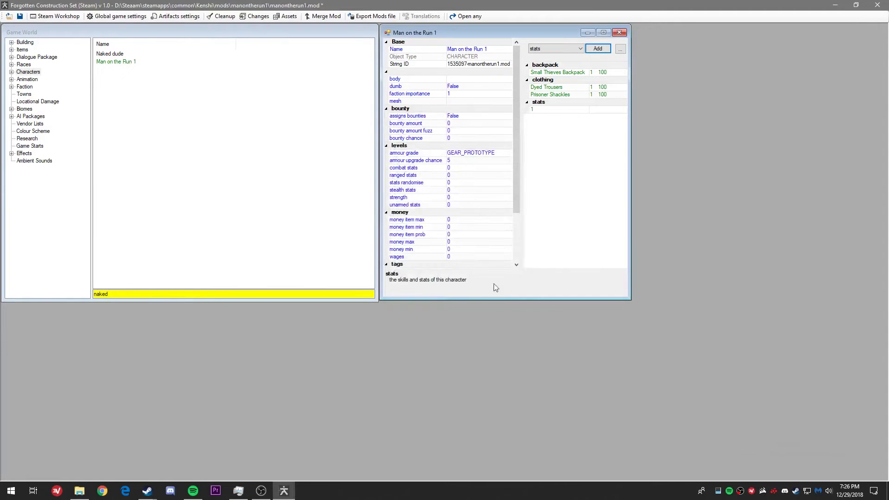
Step: Inspect stats set 1, with every attribute and skill at 1, then close it
double_click(534, 110)
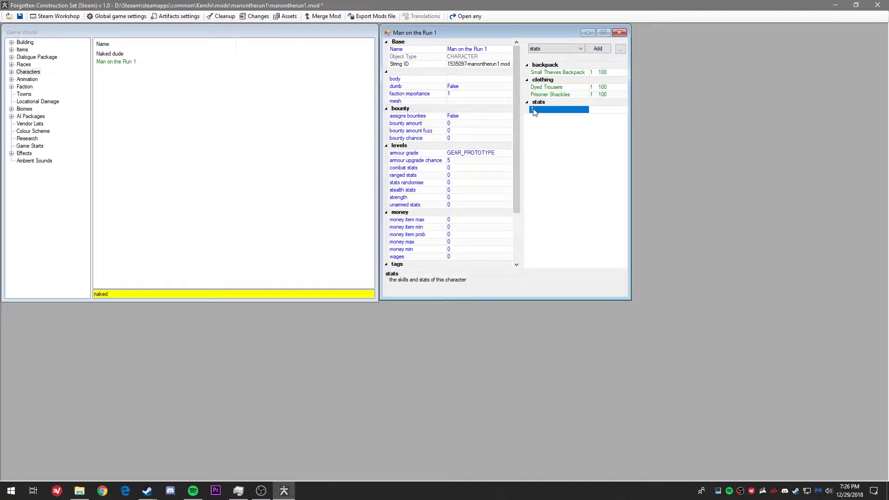
scroll(119, 133, "down", 5)
scroll(119, 133, "up", 5)
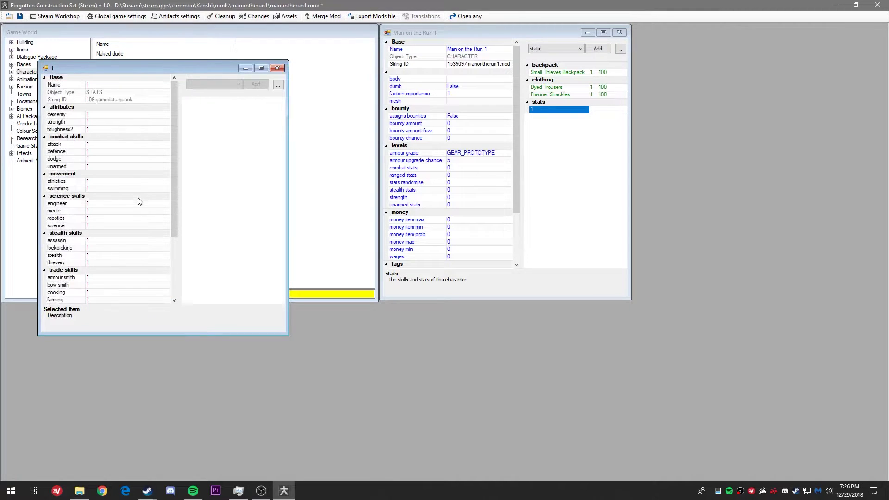
left_click(276, 68)
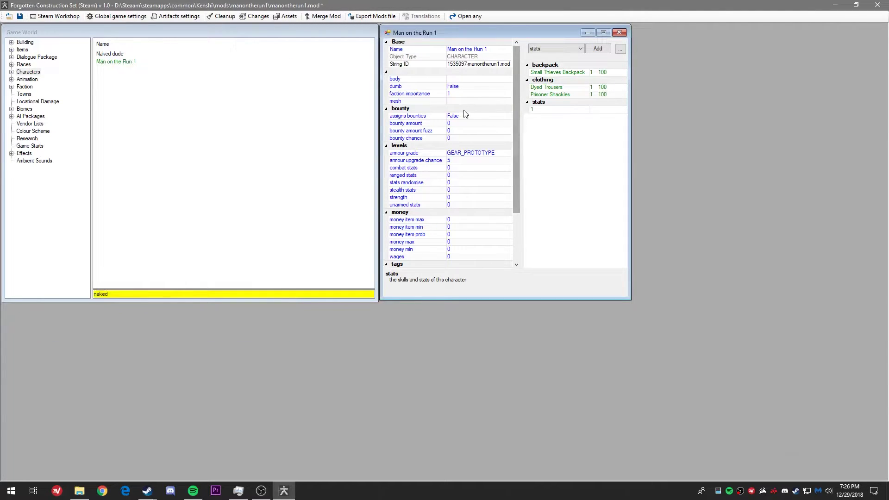
Step: Enter 5 as Man on the Run 1's stats randomise value and close its editor
left_click(419, 183)
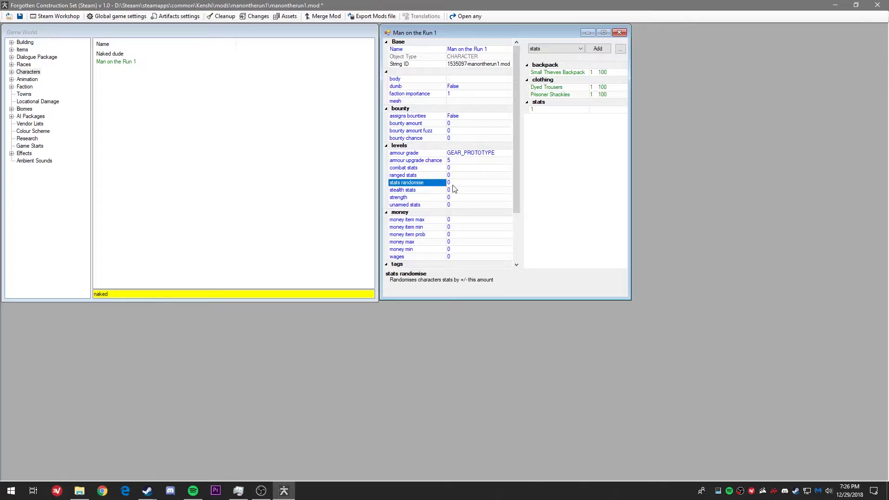
type("5")
left_click(619, 33)
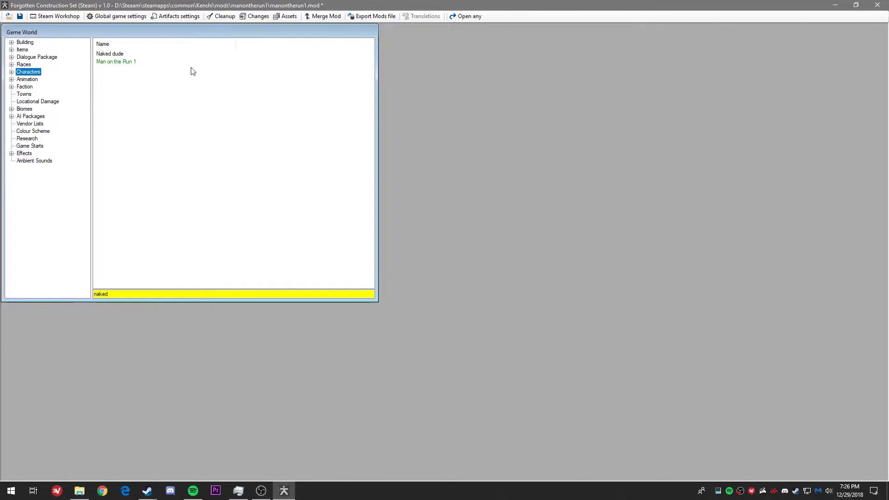
Step: Under Faction > Squads, filter by 'rock' and open the start- rock bottom squad
left_click(14, 88)
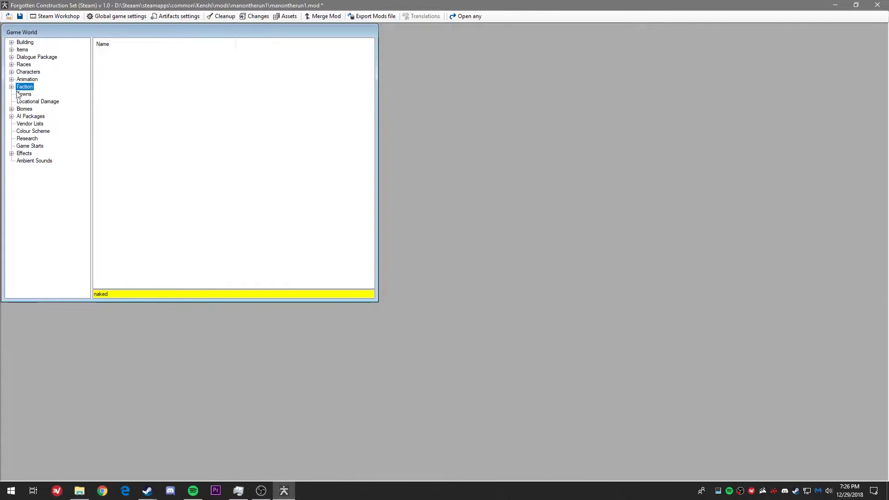
left_click(11, 87)
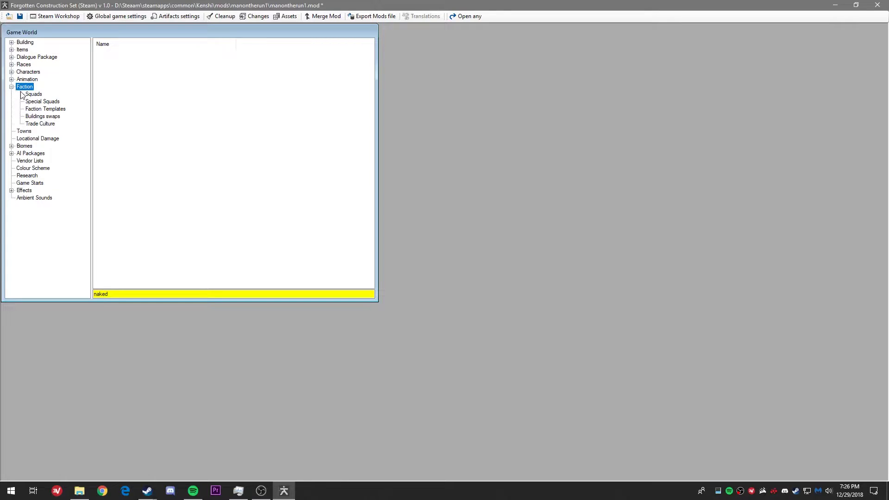
left_click(30, 95)
left_click_drag(105, 293, 92, 294)
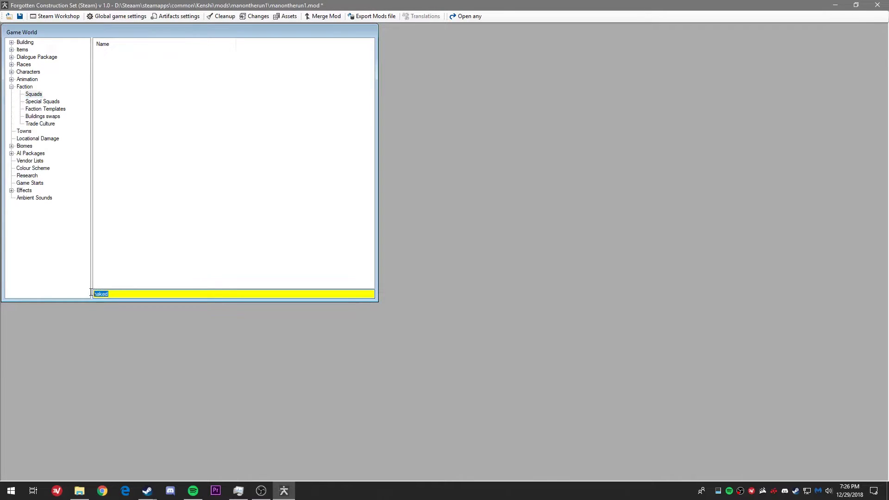
key("BackSpace")
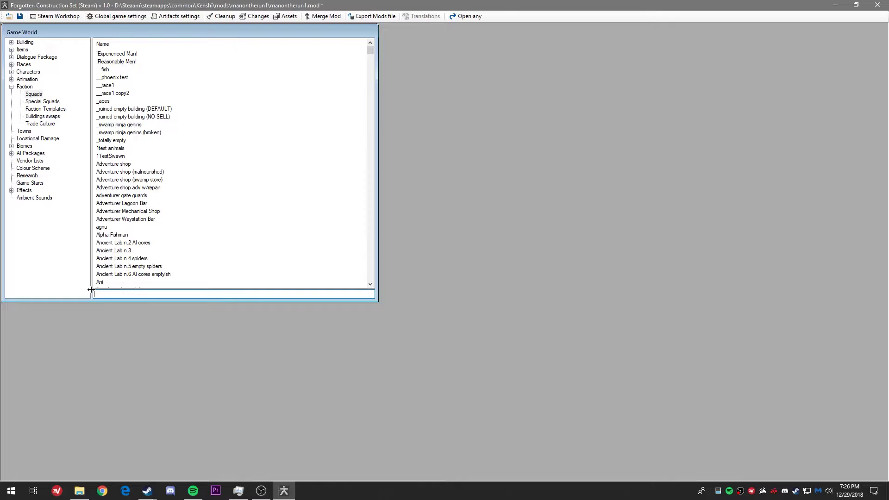
type("rock")
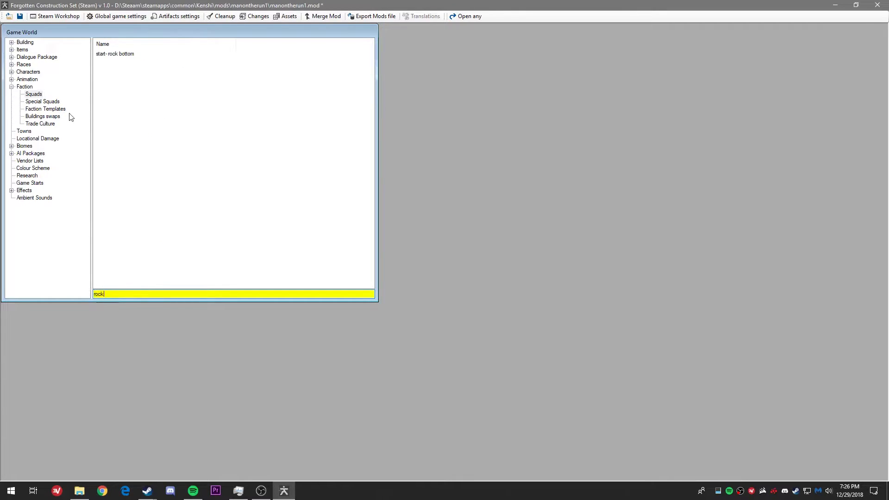
double_click(122, 54)
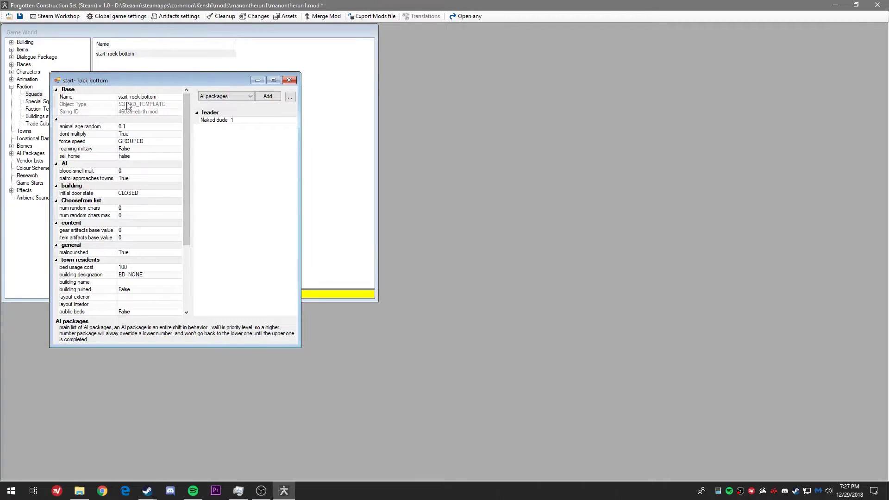
Step: Duplicate start- rock bottom and name the copy 'start- manonetherun1'
left_click(288, 80)
right_click(280, 80)
right_click(203, 53)
left_click(230, 91)
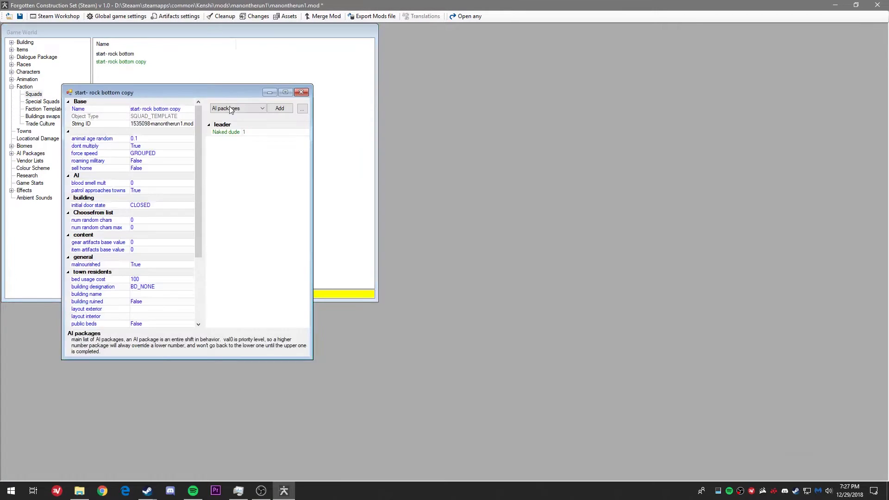
left_click_drag(204, 91, 511, 56)
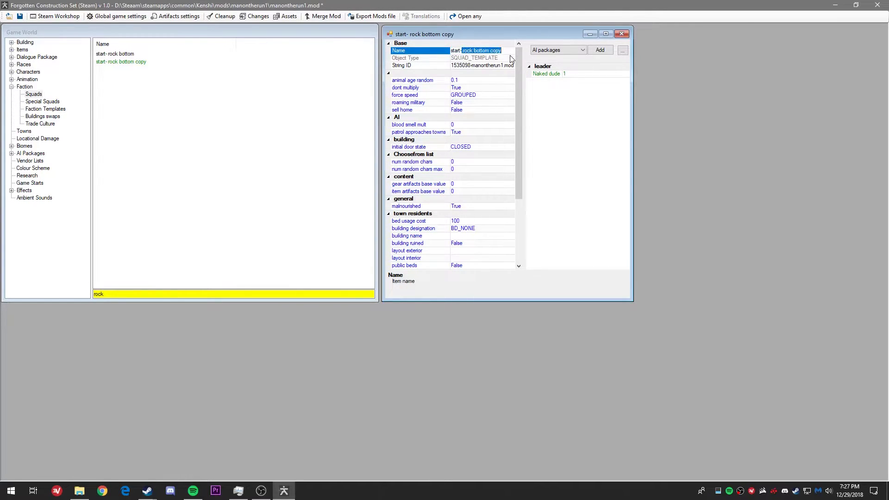
key("BackSpace")
left_click(559, 115)
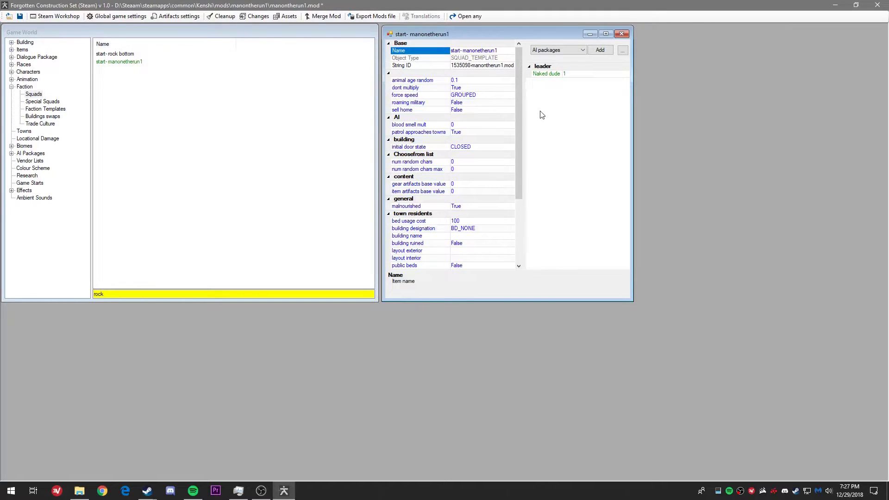
left_click(551, 74)
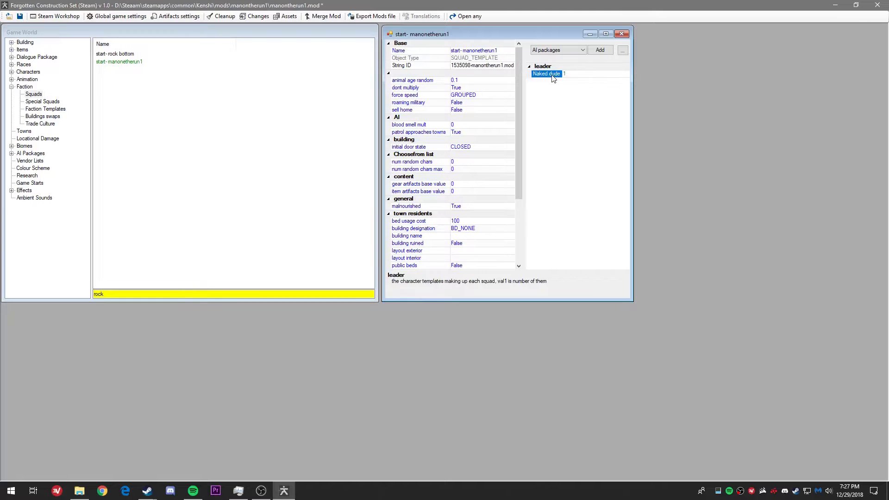
Step: Remove Naked dude from the squad and switch the reference list to the leader category
key("Delete")
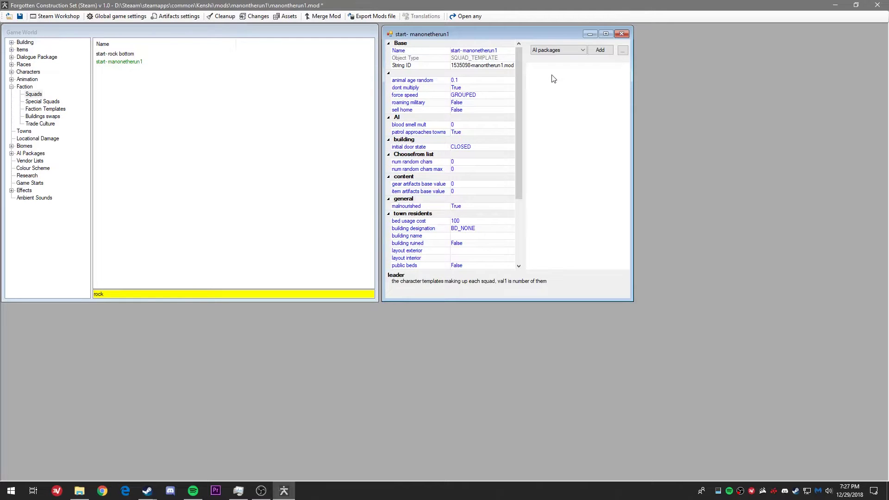
left_click(546, 50)
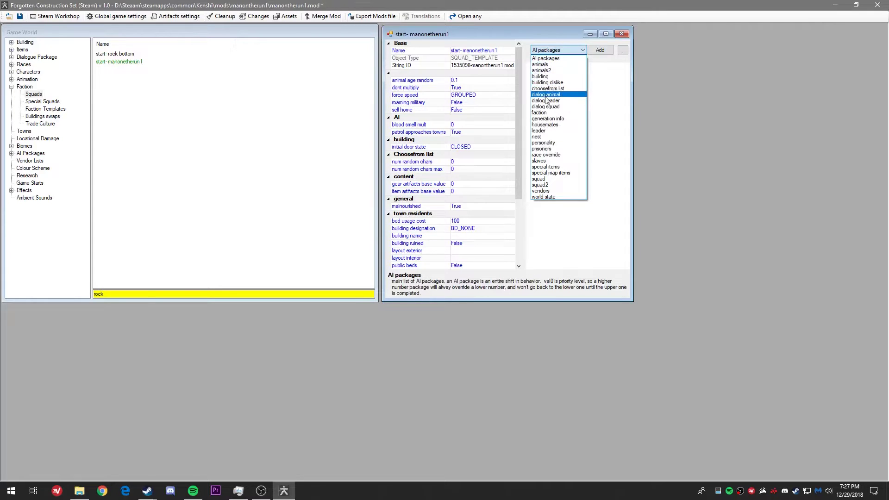
left_click(550, 131)
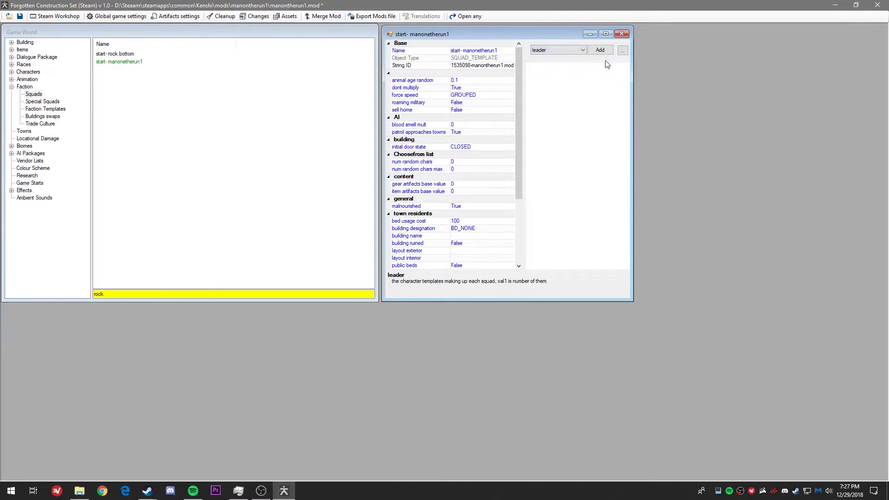
Step: Add Man on the Run 1 as the squad leader, then open it to verify
left_click(600, 50)
left_click_drag(510, 144, 441, 318)
type("man on t")
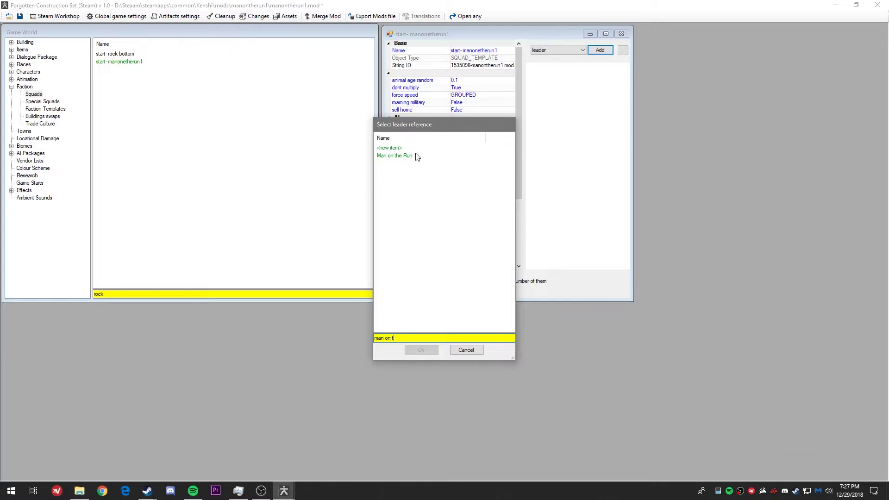
left_click(417, 156)
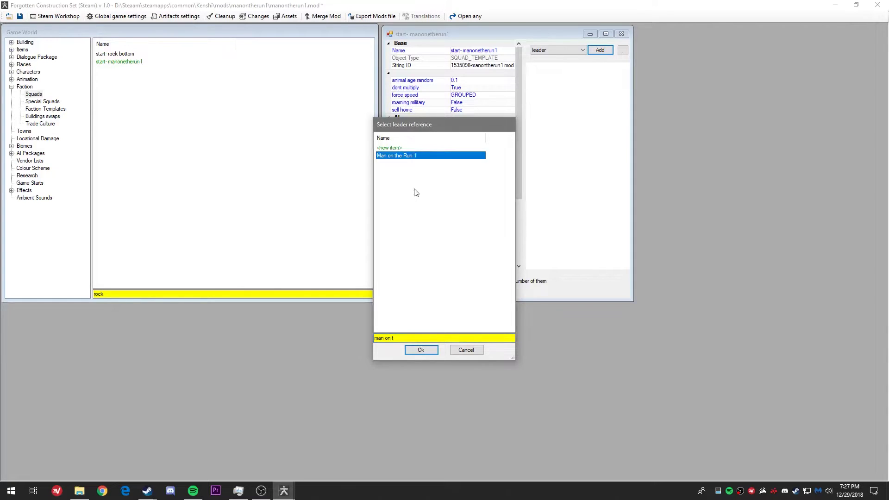
left_click(422, 349)
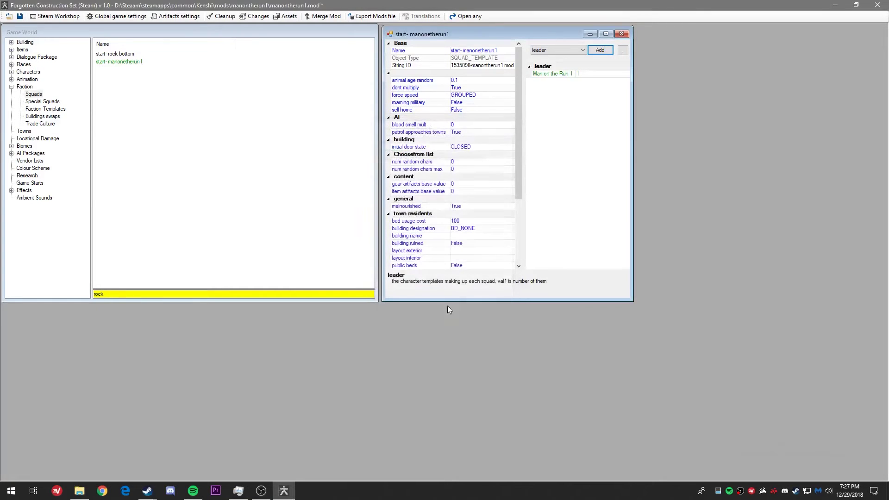
double_click(552, 74)
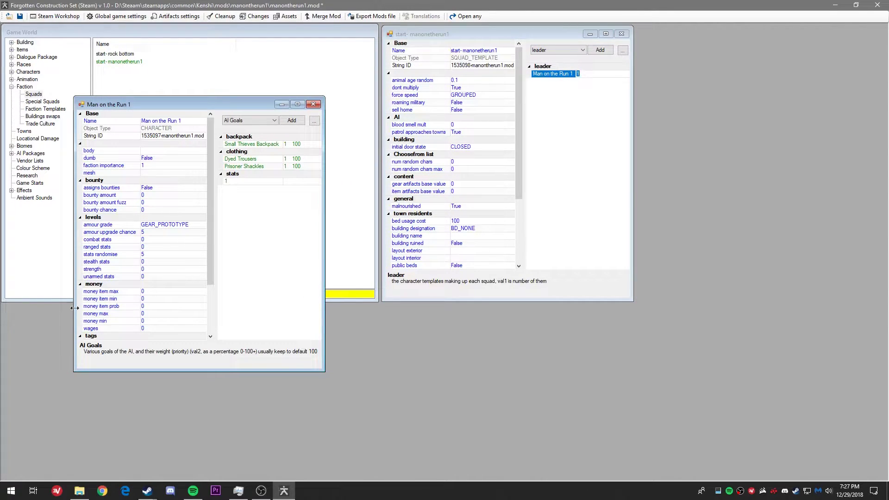
left_click(314, 104)
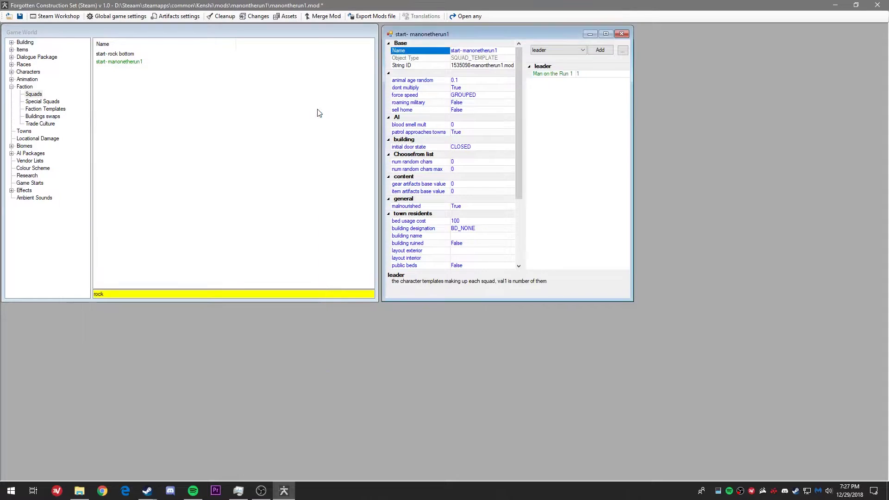
Step: Browse the squad's faction and squad reference categories
scroll(527, 188, "down", 4)
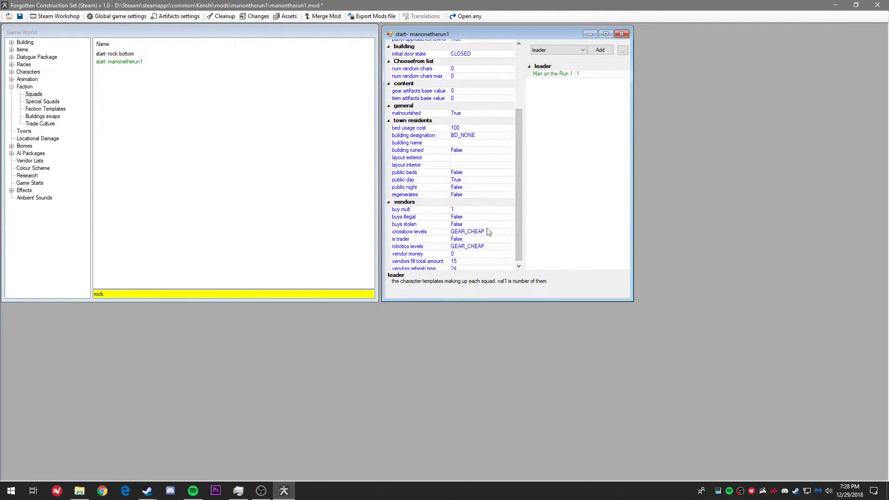
scroll(468, 151, "up", 4)
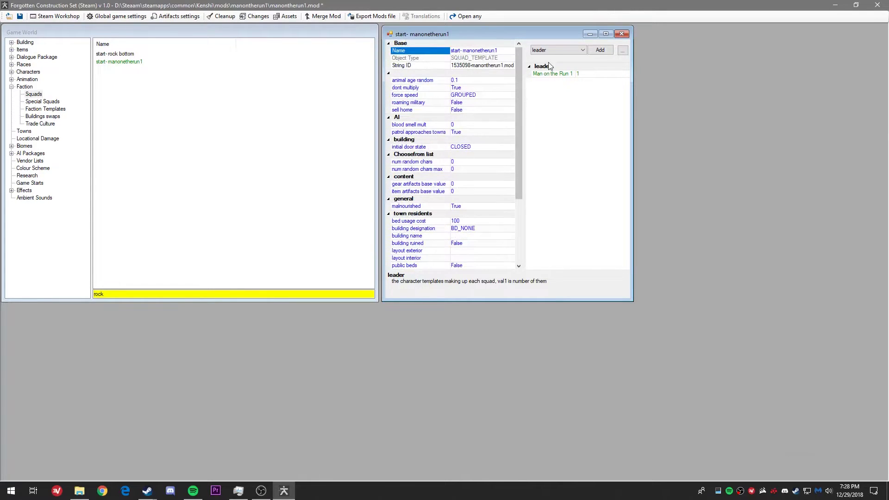
left_click(556, 51)
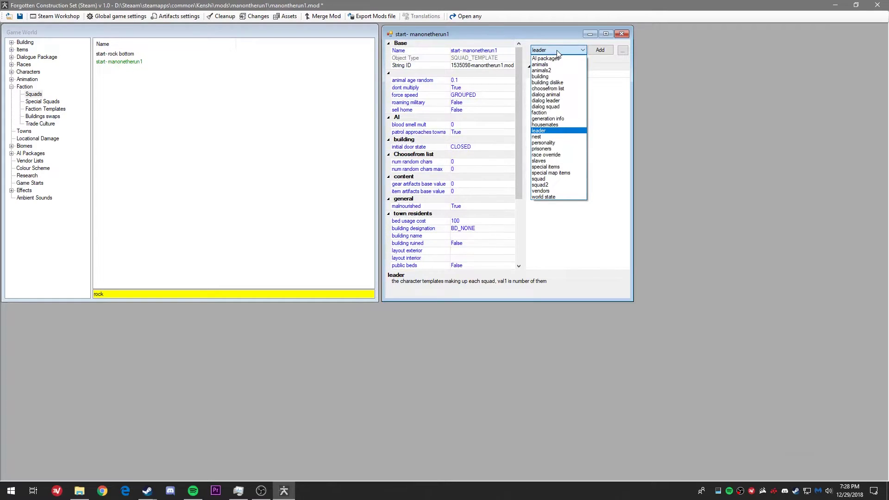
left_click(556, 113)
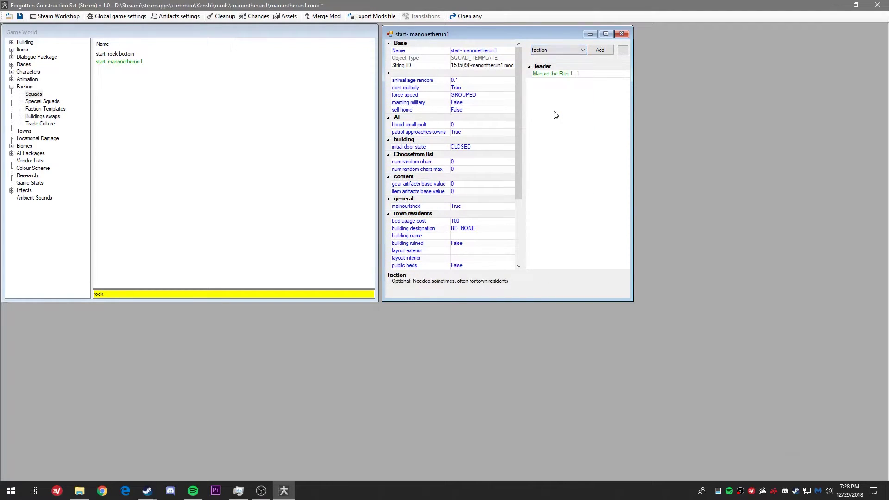
left_click(555, 52)
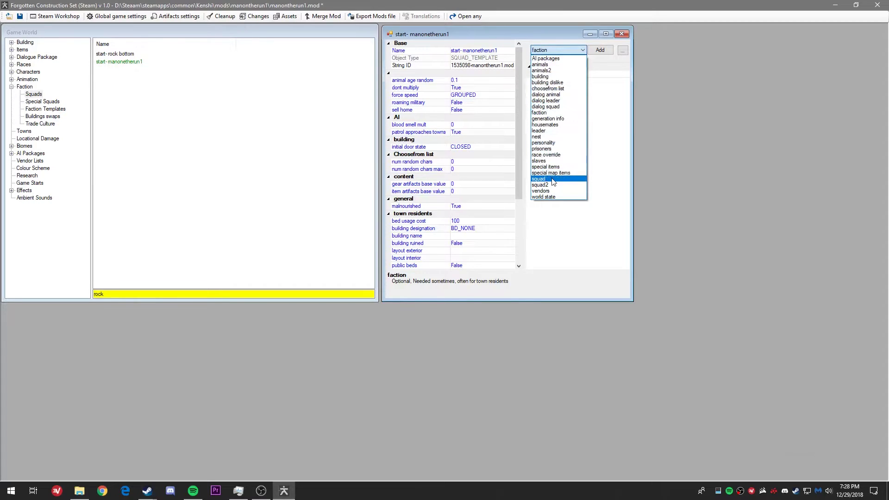
left_click(554, 180)
Step: Check the personality reference category, then close the start- manonetherun1 squad editor
left_click(555, 51)
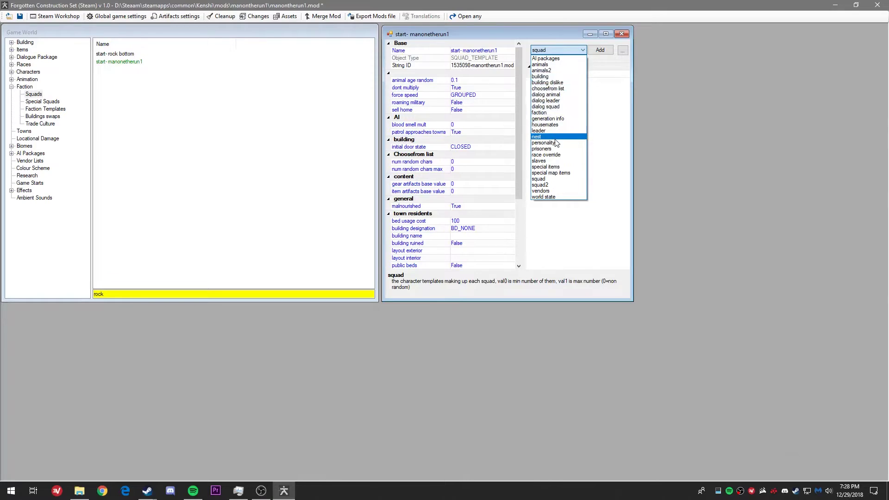
left_click(556, 143)
left_click(557, 52)
left_click(557, 52)
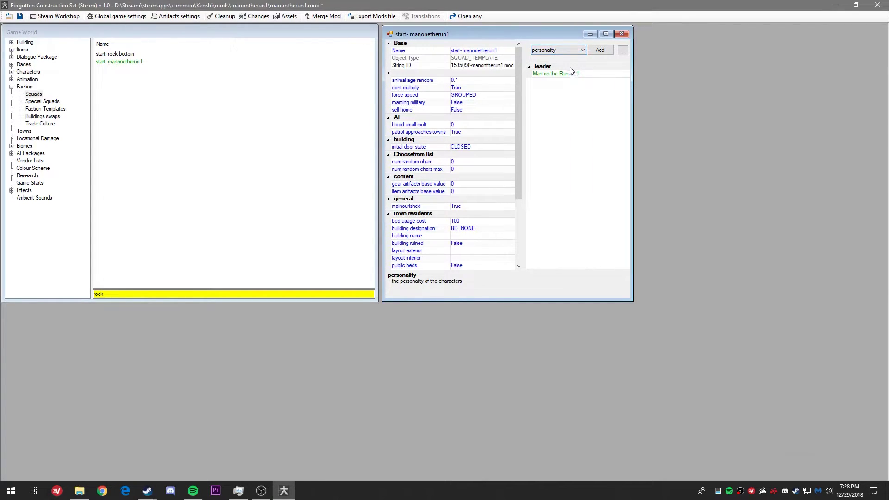
left_click(620, 34)
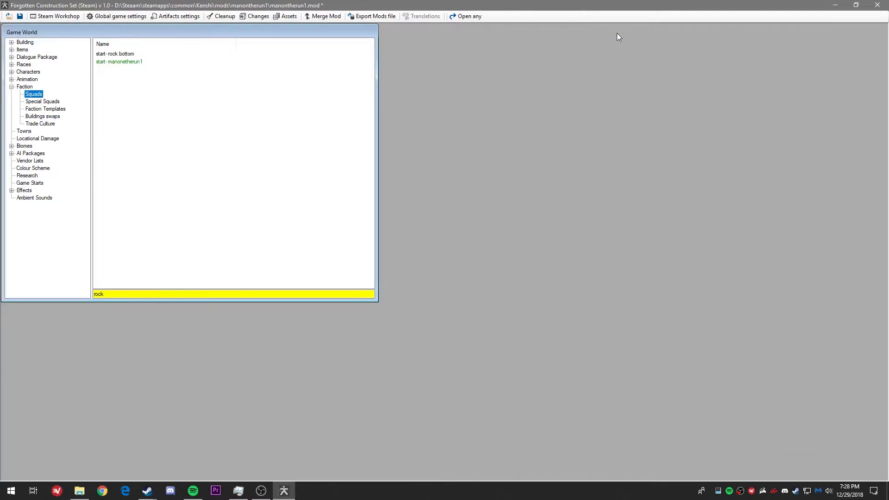